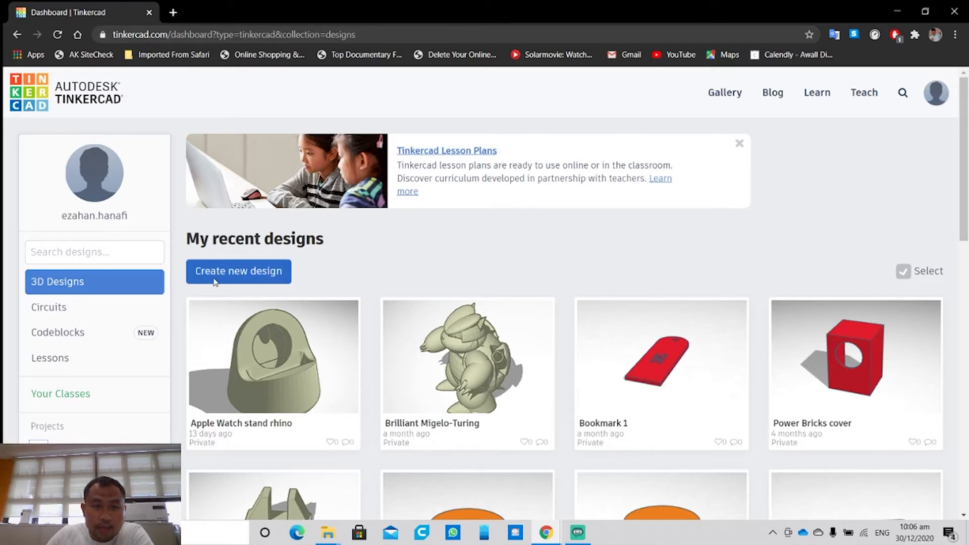
Create a new 3D design and return its workplane to the home view.
left_click(214, 281)
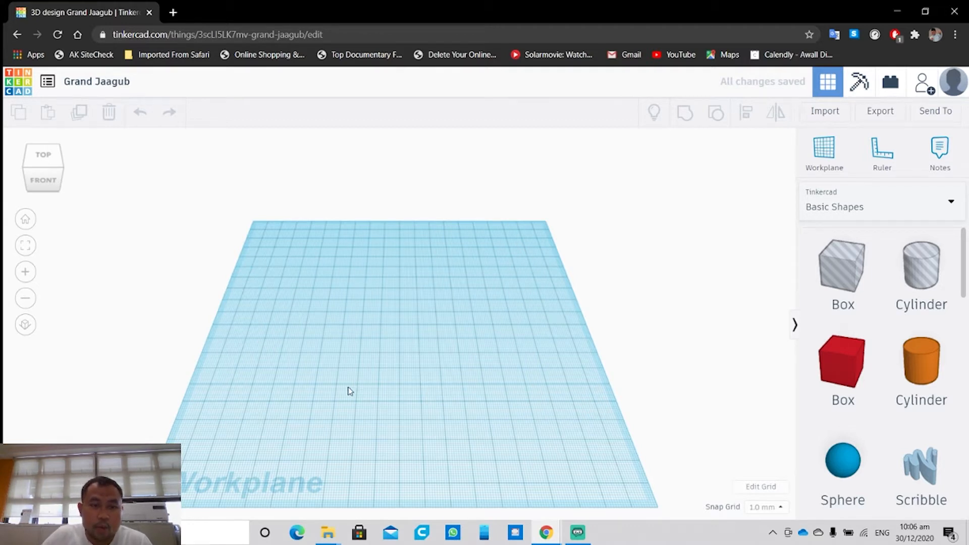
right_click_drag(502, 335, 456, 337)
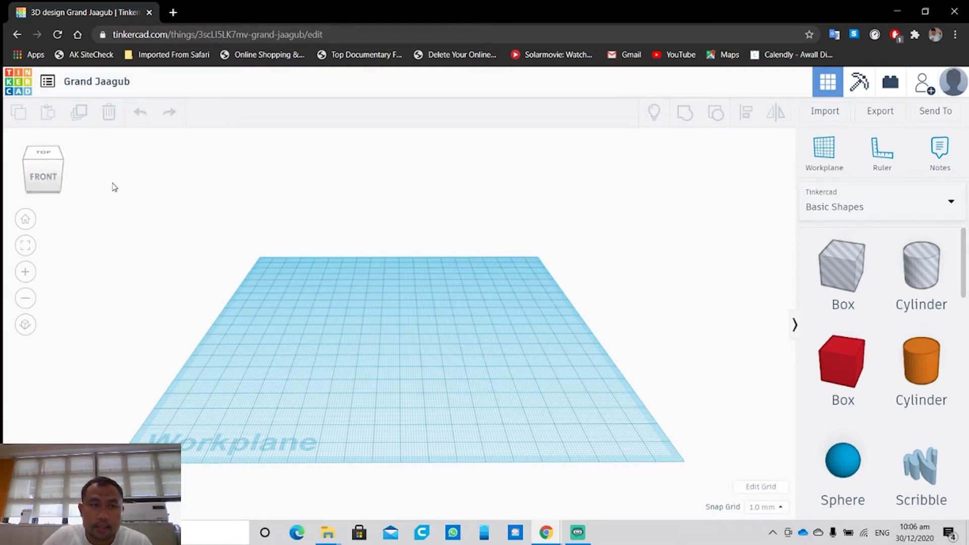
right_click_drag(107, 170, 69, 169)
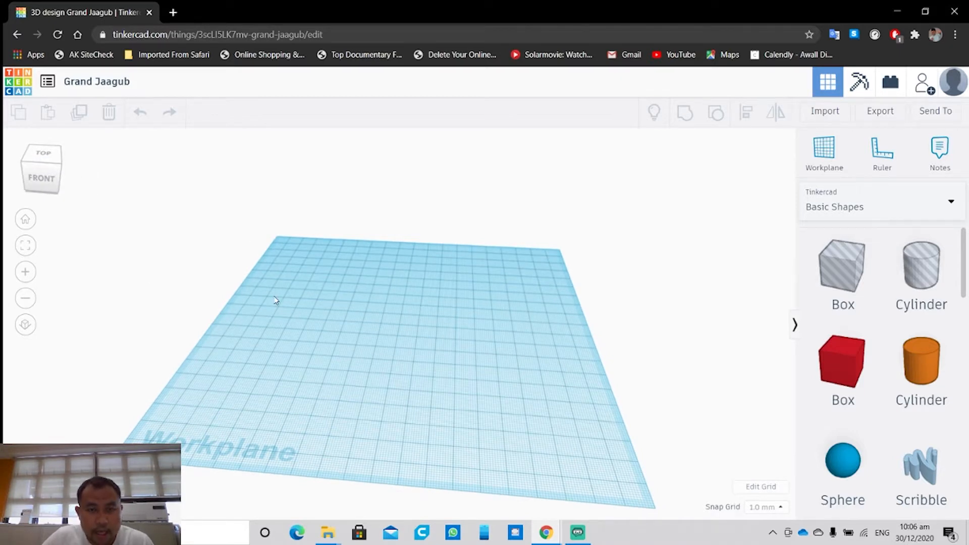
right_click_drag(329, 318, 404, 317)
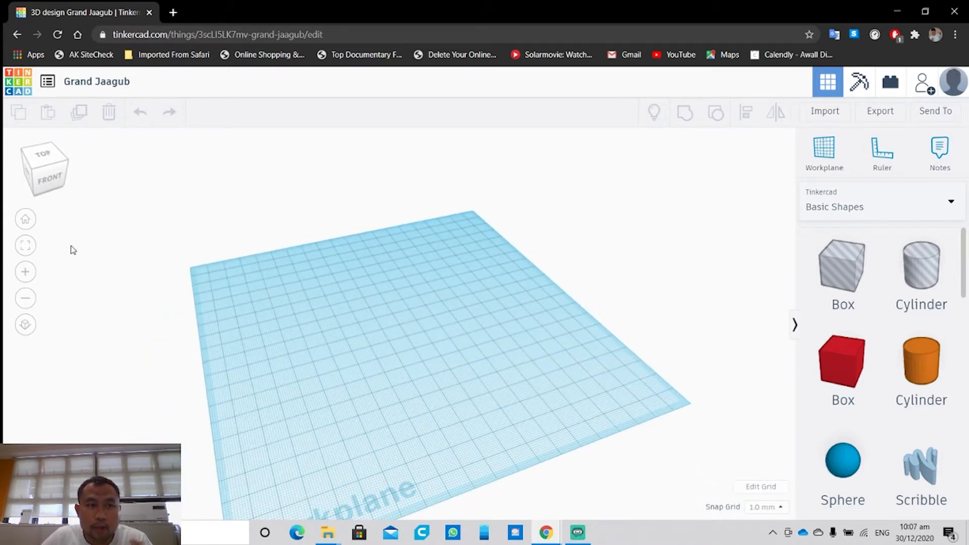
left_click(33, 227)
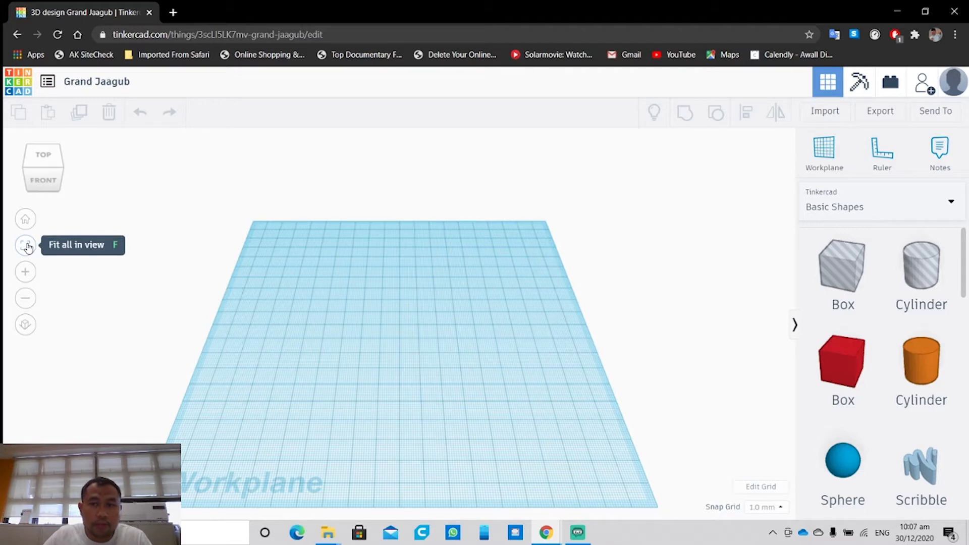
Place three red boxes at separate spots on the workplane.
left_click_drag(842, 360, 326, 305)
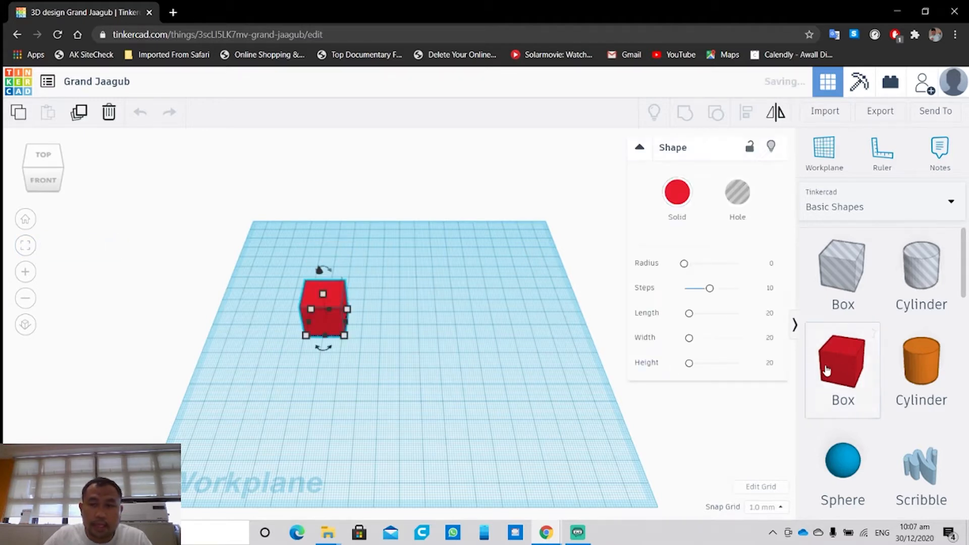
left_click_drag(841, 361, 478, 414)
left_click_drag(848, 373, 446, 348)
Fit the view to the selected box, and to all three boxes selected together.
scroll(439, 321, "up", 6)
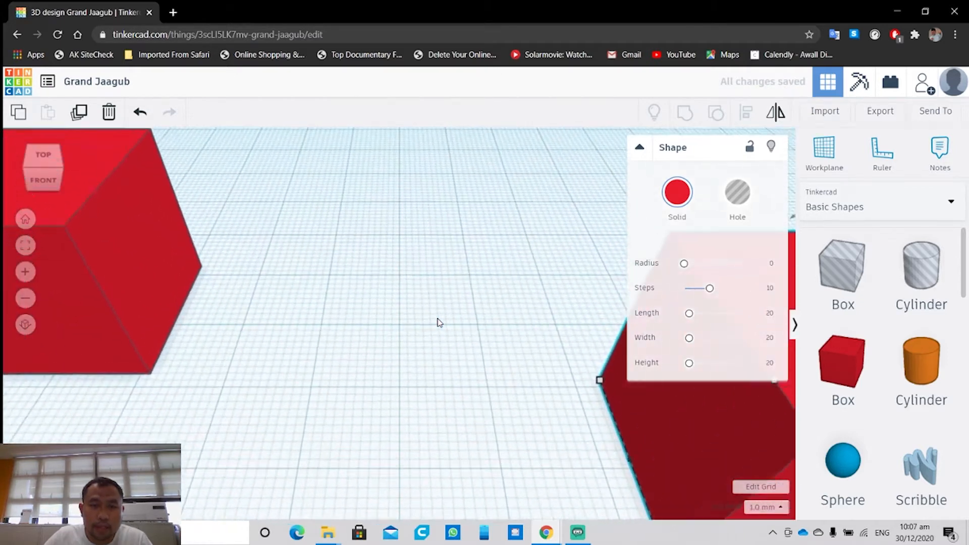
scroll(439, 323, "up", 2)
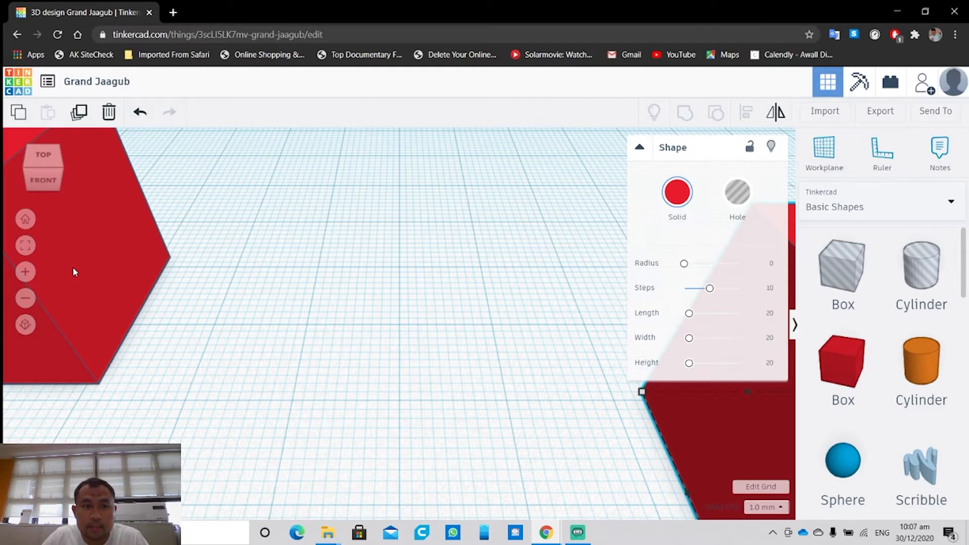
left_click(27, 247)
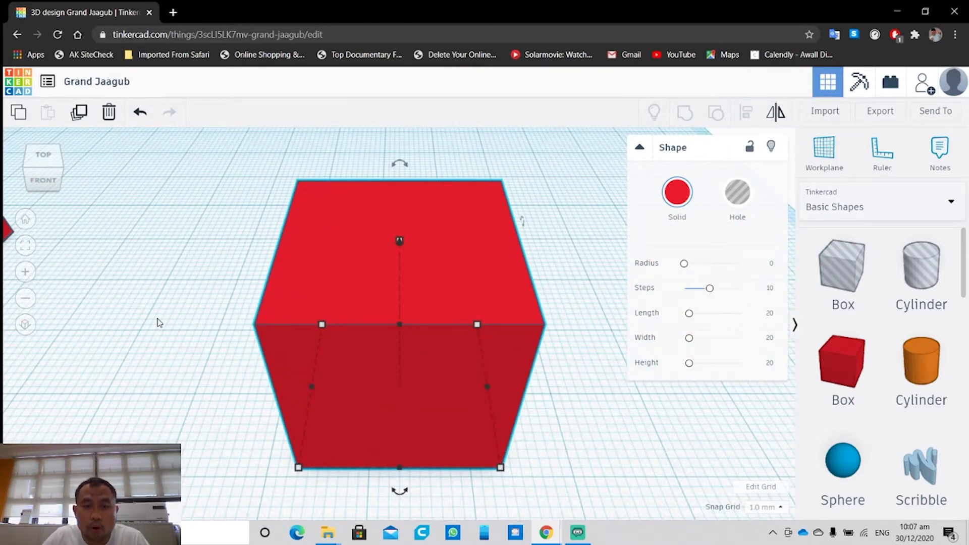
scroll(158, 321, "down", 6)
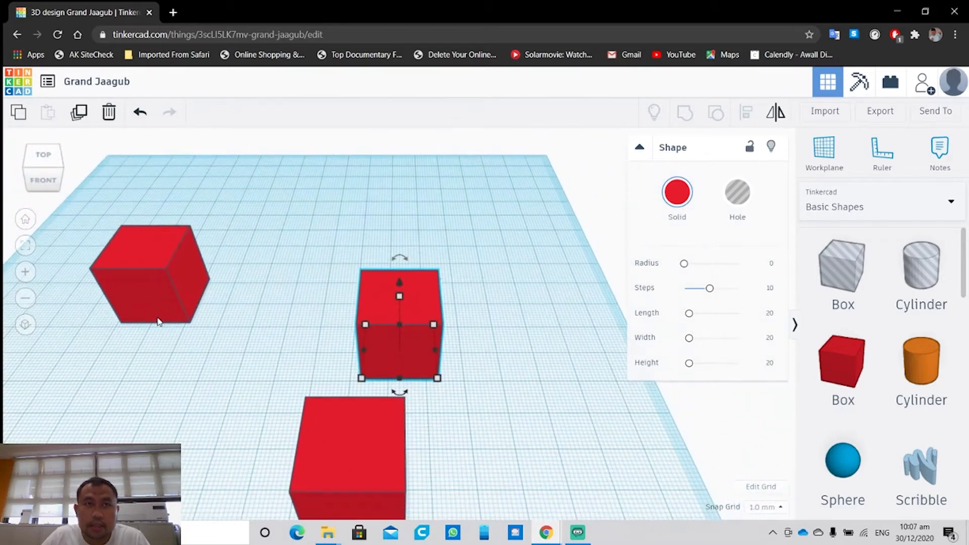
left_click(164, 298)
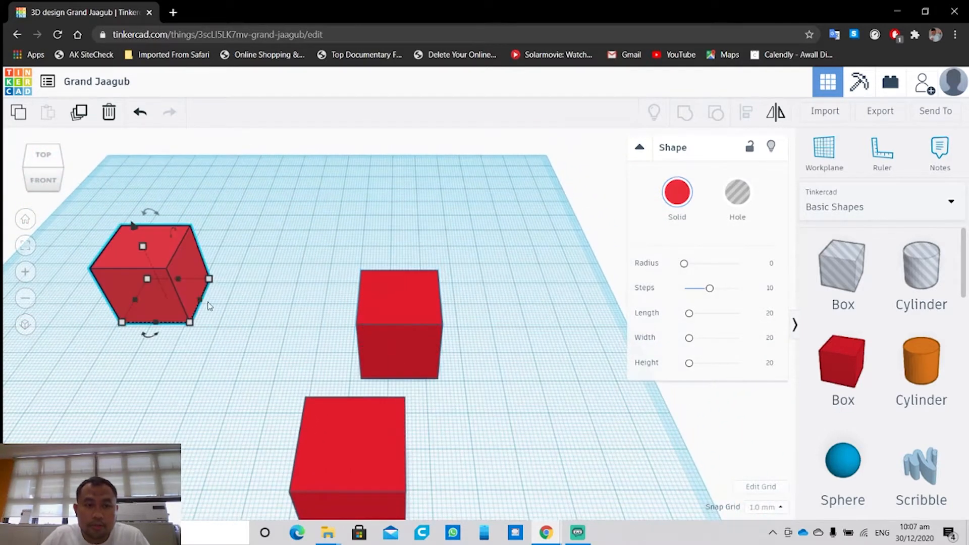
left_click(413, 312, "shift")
left_click(352, 444, "shift")
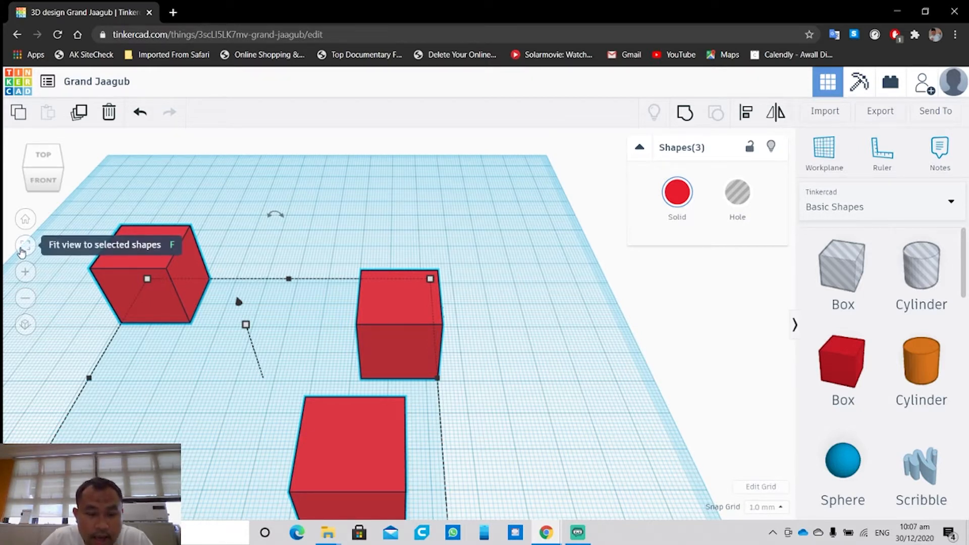
left_click(27, 247)
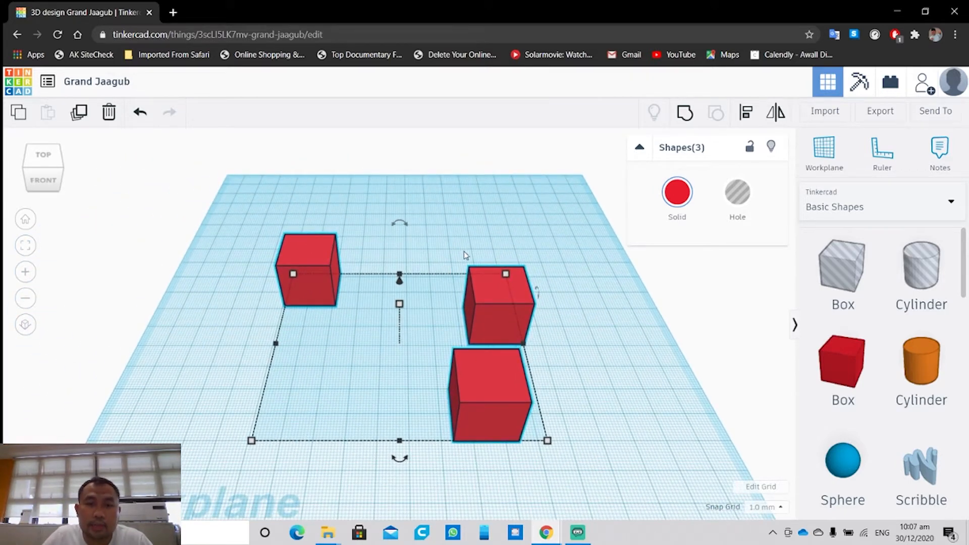
Delete all three red boxes from the workplane.
left_click(477, 245)
left_click_drag(474, 411, 557, 457)
key("Delete")
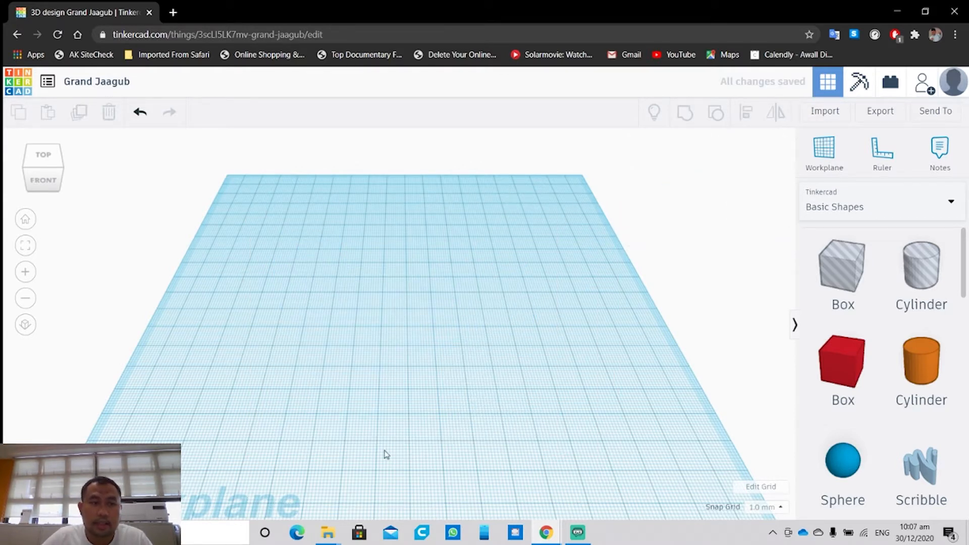
Compare the flat orthographic view of the empty workplane with the perspective view, ending in perspective.
left_click(25, 273)
left_click(26, 298)
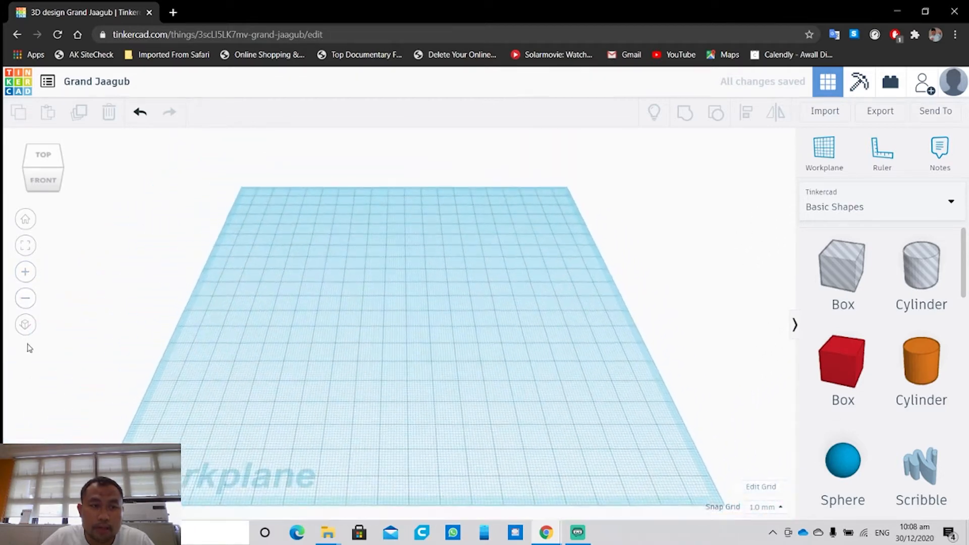
left_click(24, 332)
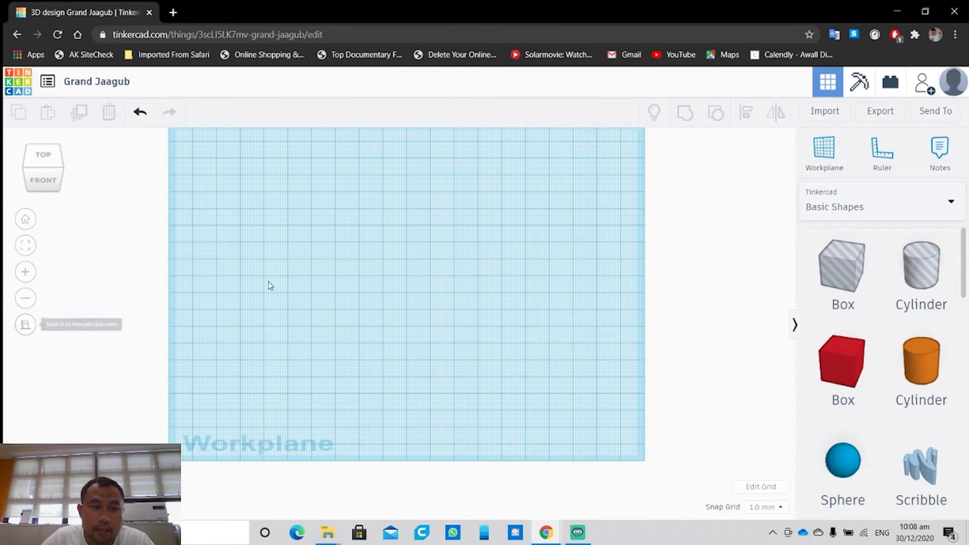
left_click(25, 326)
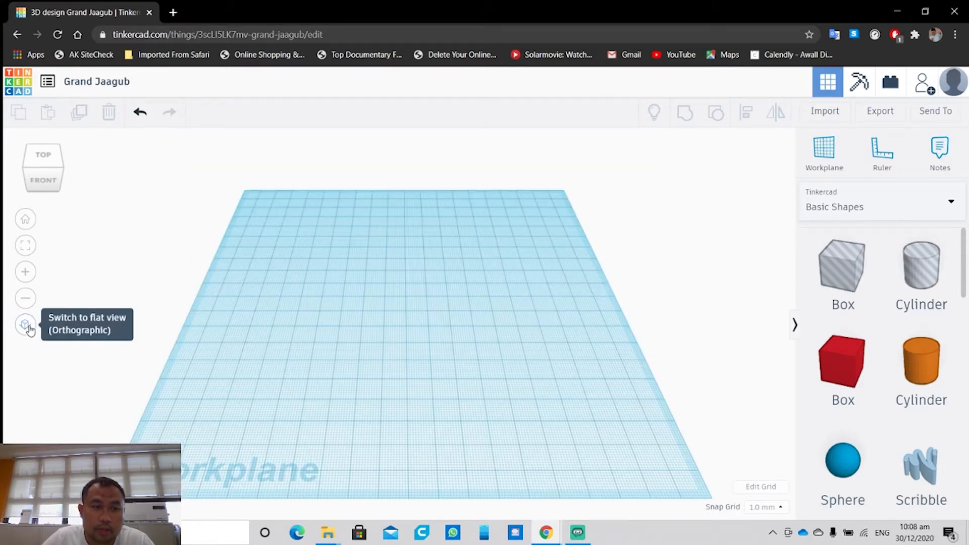
left_click(21, 327)
left_click(24, 327)
mouse_move(447, 317)
right_mouse_down()
mouse_move(441, 329)
mouse_move(456, 317)
mouse_move(448, 321)
right_mouse_up()
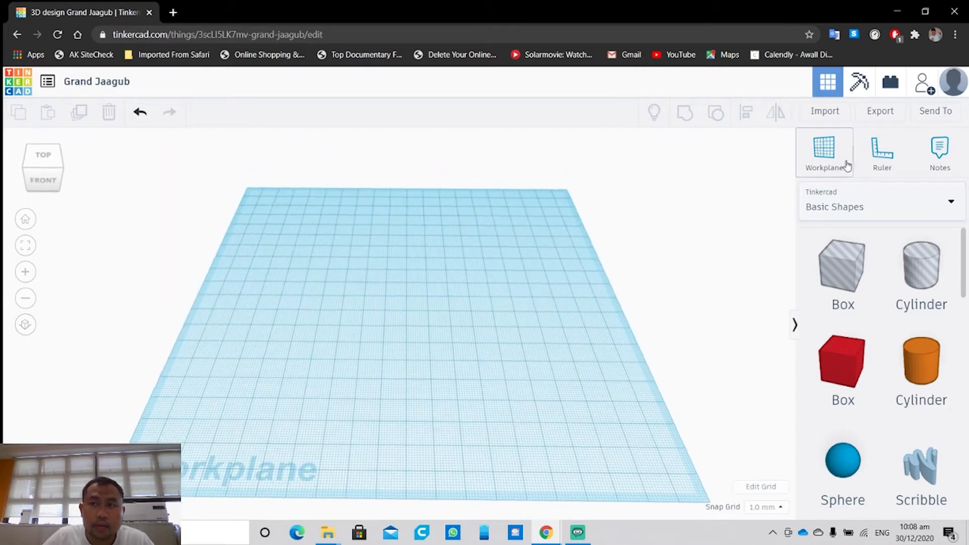
Examine the Import, Export and Send To options for the design, closing each dialog.
left_click(831, 117)
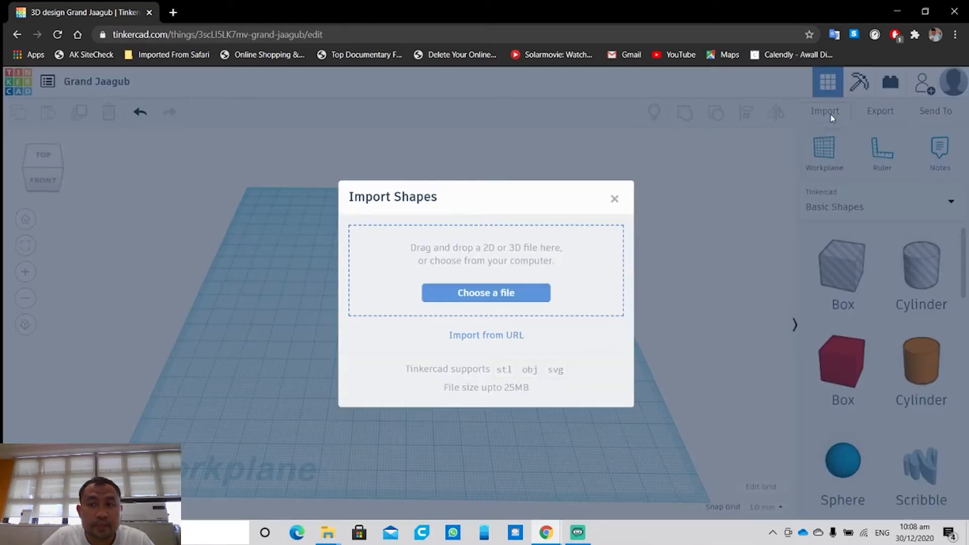
left_click(614, 199)
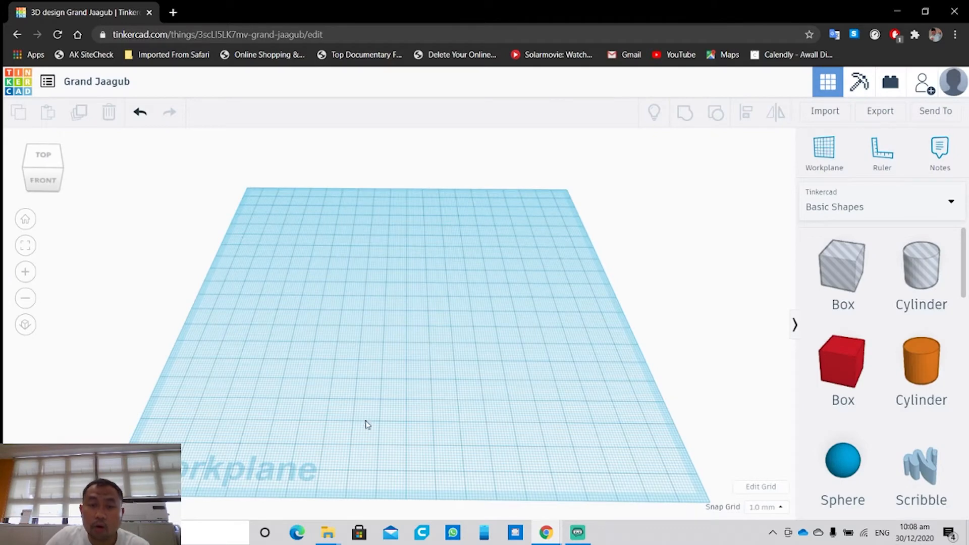
left_click(885, 111)
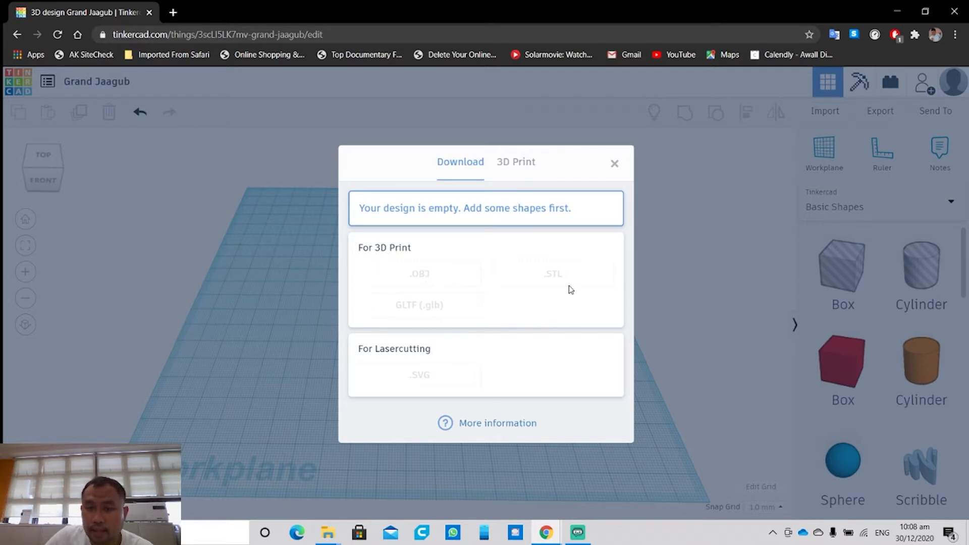
left_click(613, 164)
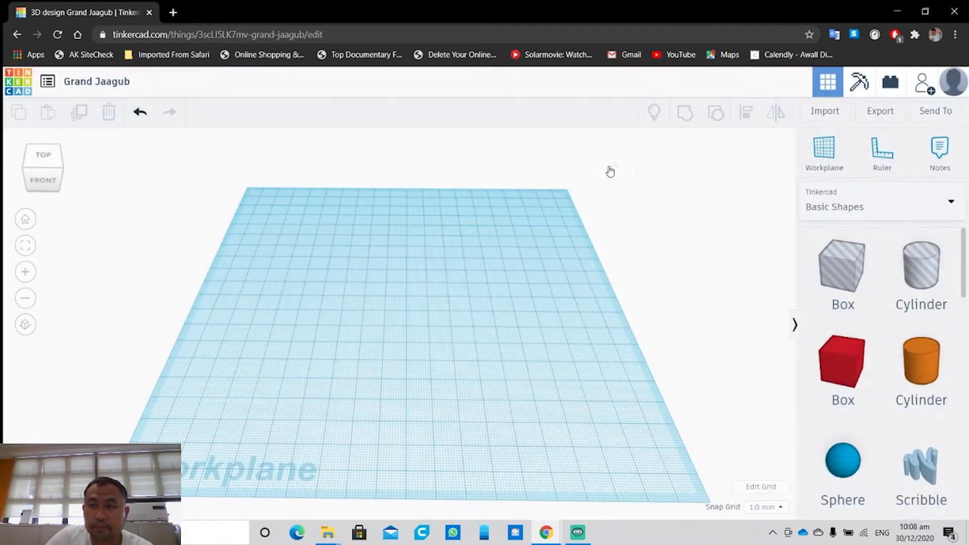
left_click(928, 115)
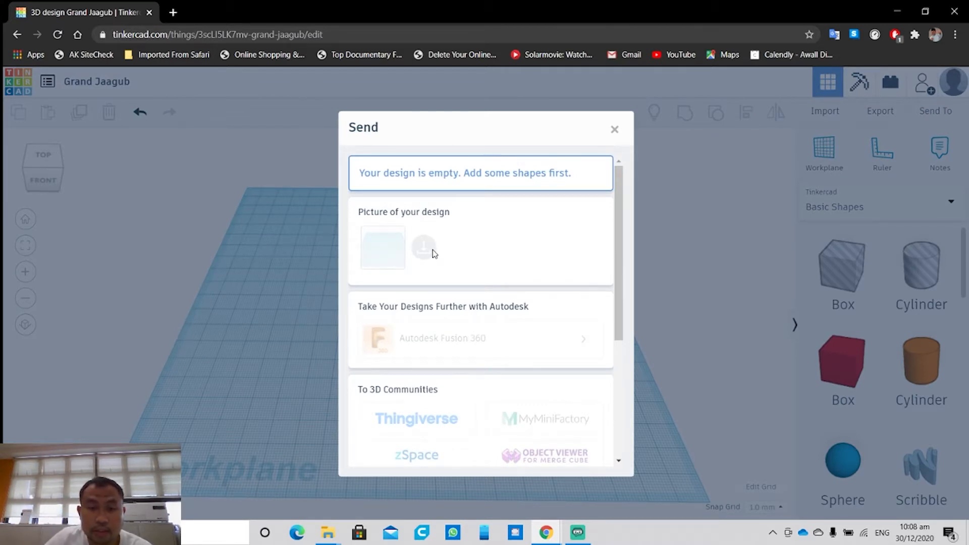
scroll(492, 303, "down", 3)
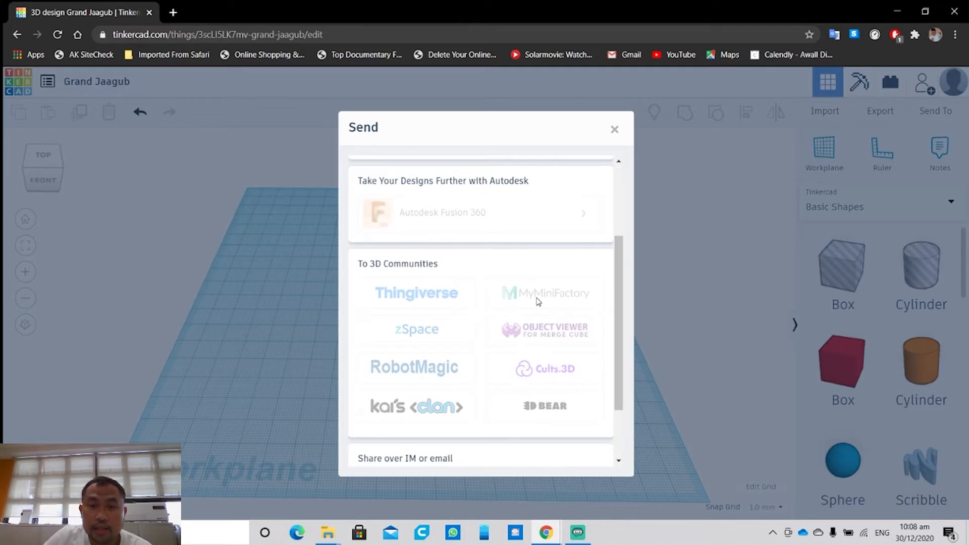
scroll(487, 300, "up", 3)
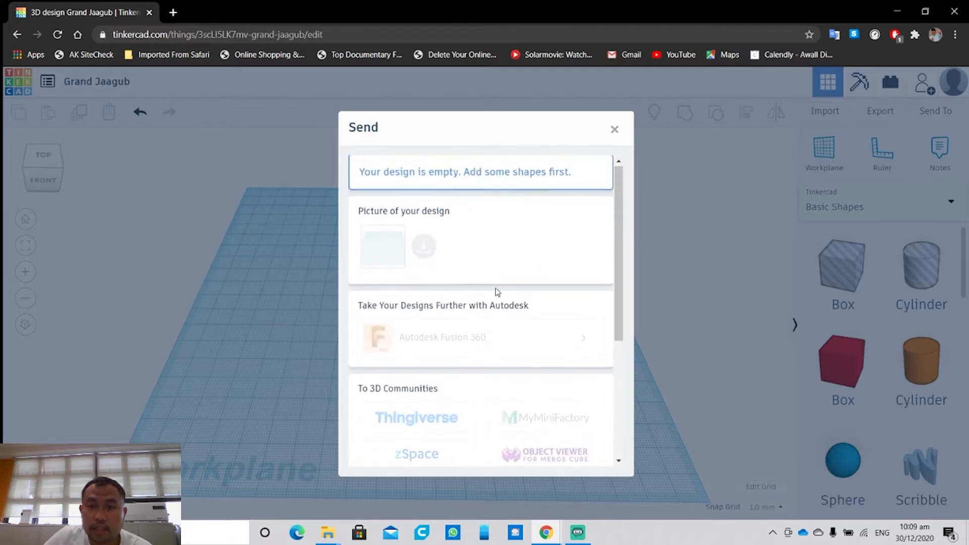
left_click(614, 129)
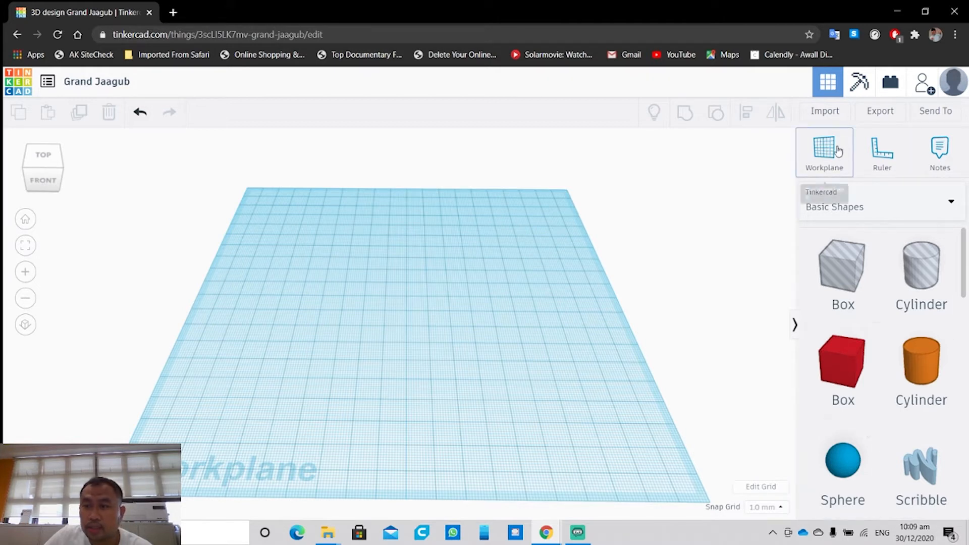
Place a ruler near the workplane's front-left corner and add a red box about 20 mm across and 13 mm back from its origin.
left_click(884, 154)
left_click_drag(249, 398, 225, 417)
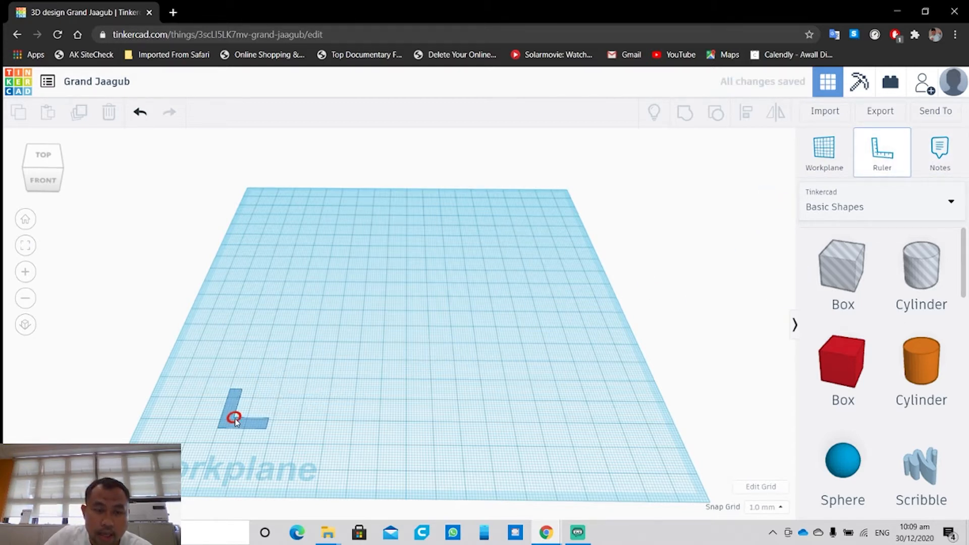
left_click(246, 418)
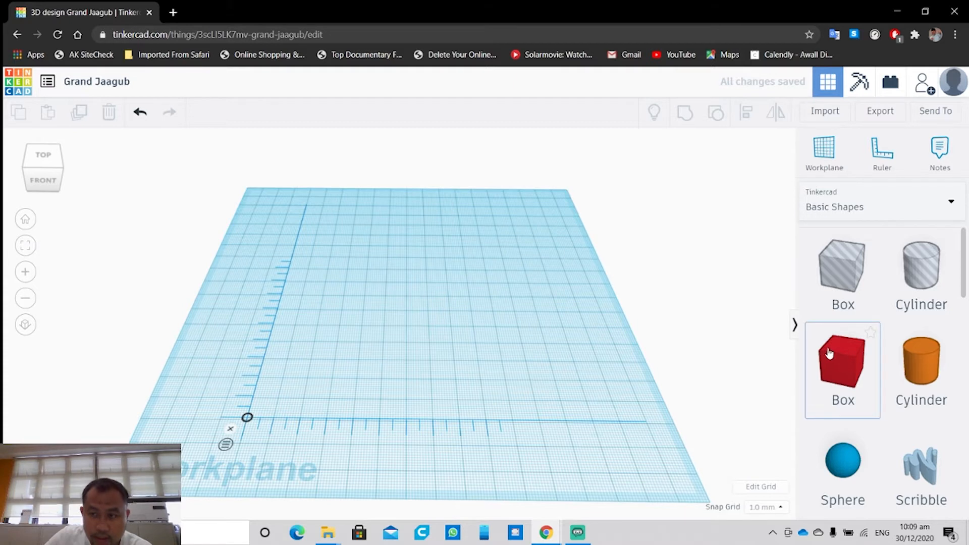
left_click_drag(839, 362, 332, 371)
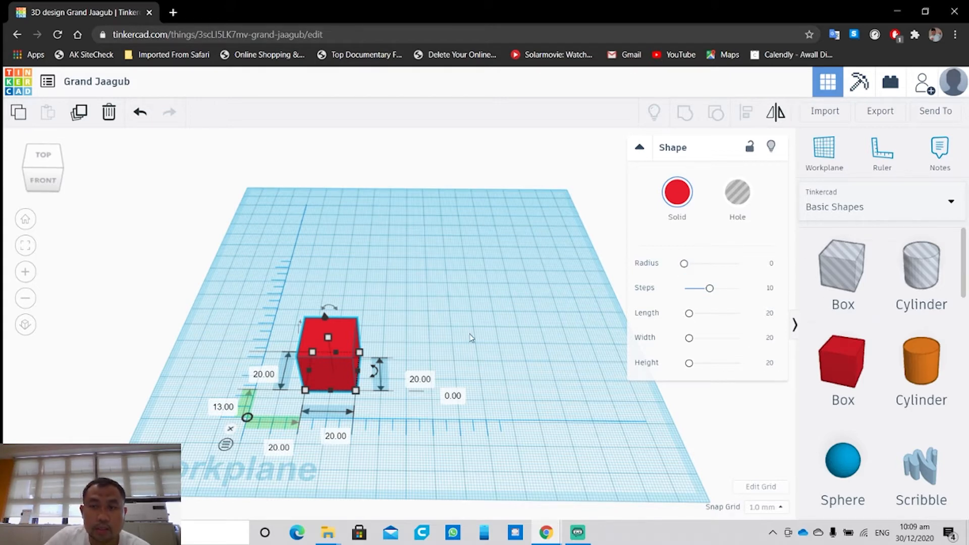
Set the red box's front-to-back dimension to 35 mm.
left_click(27, 247)
scroll(549, 244, "down", 3)
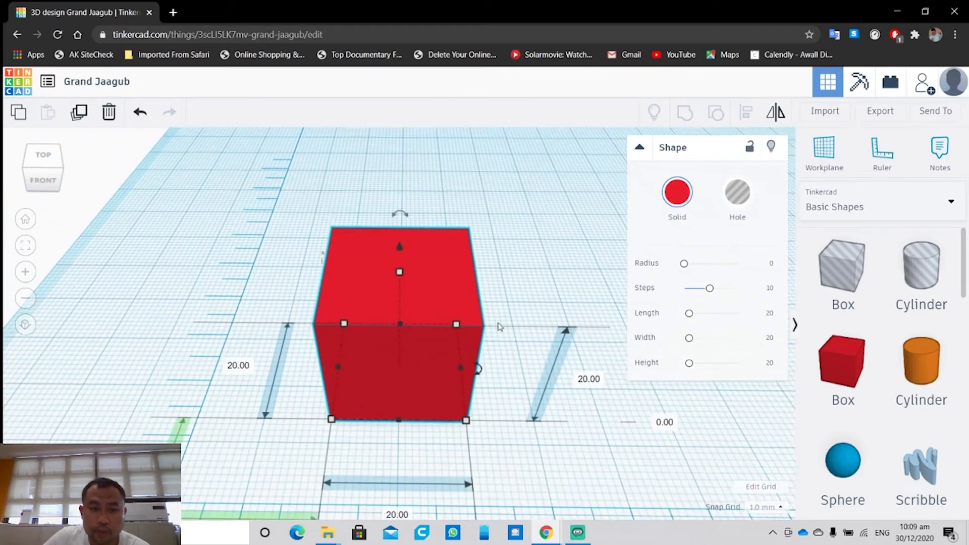
left_click(238, 365)
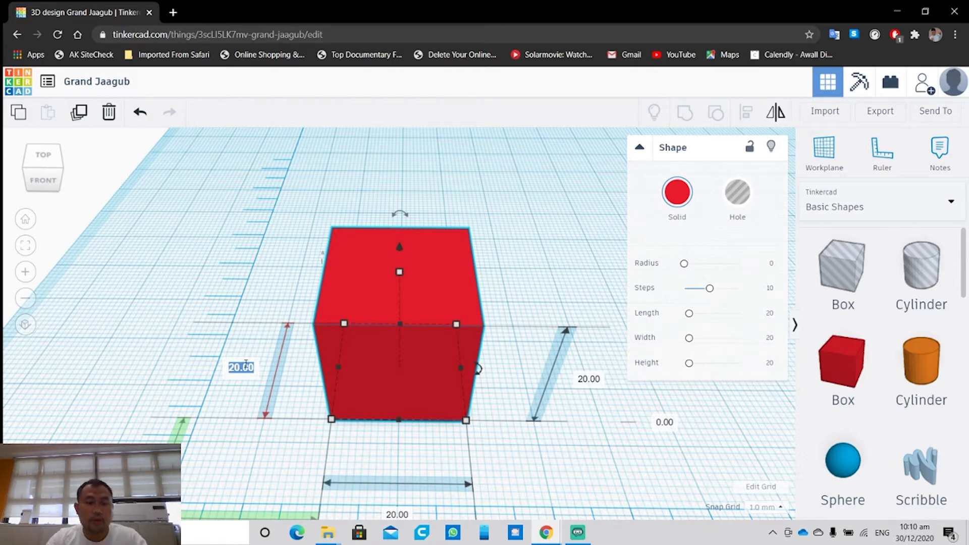
type("35")
key("Return")
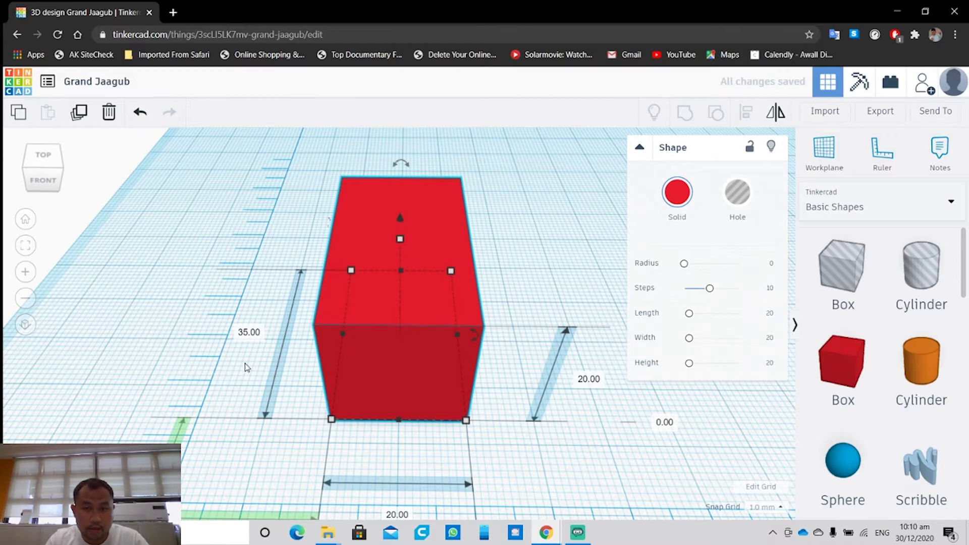
Set the red box's side-to-side dimension to 60 mm using its ruler dimension.
scroll(262, 376, "down", 2)
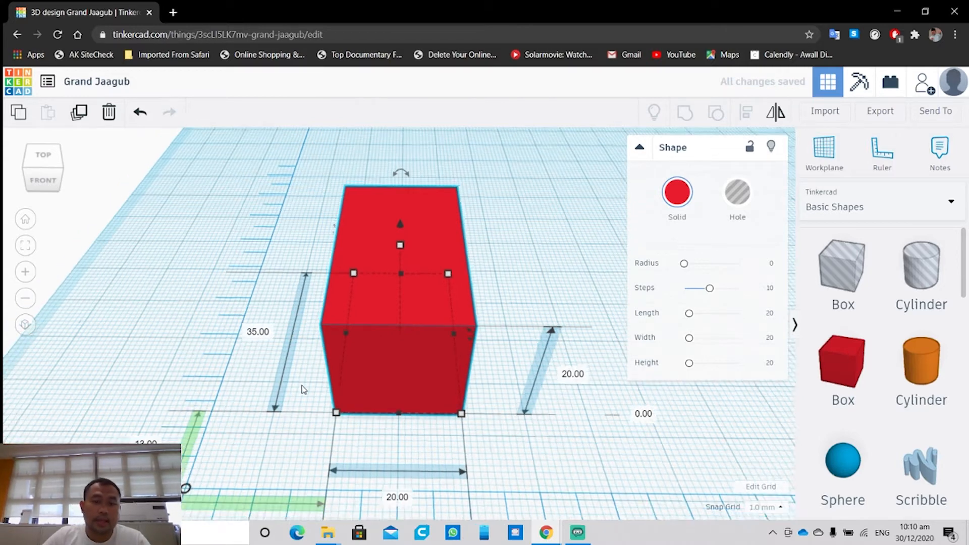
left_click(400, 478)
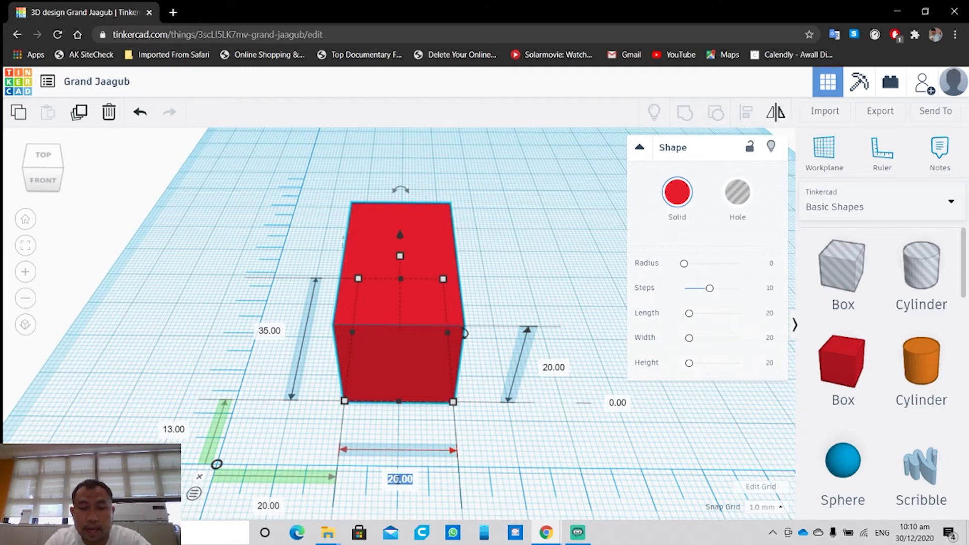
type("60")
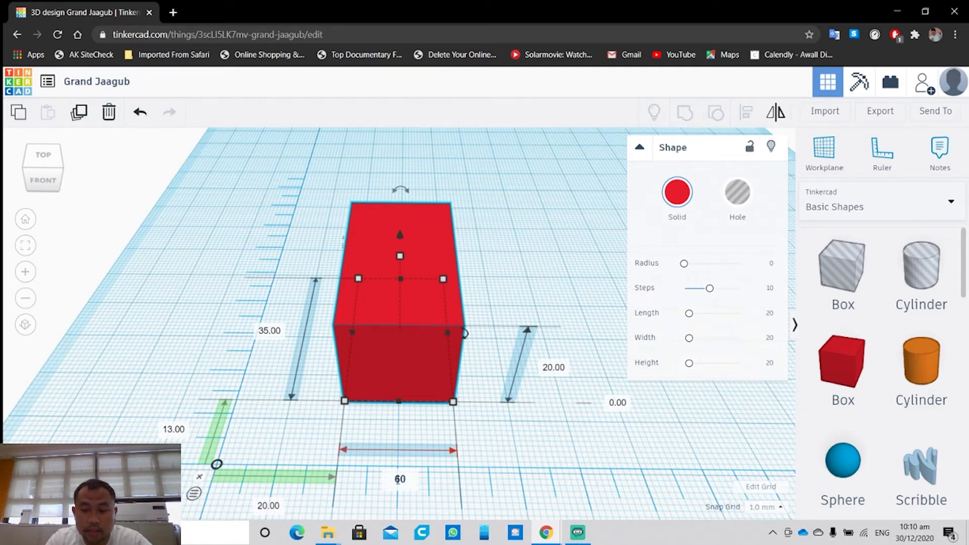
key("Return")
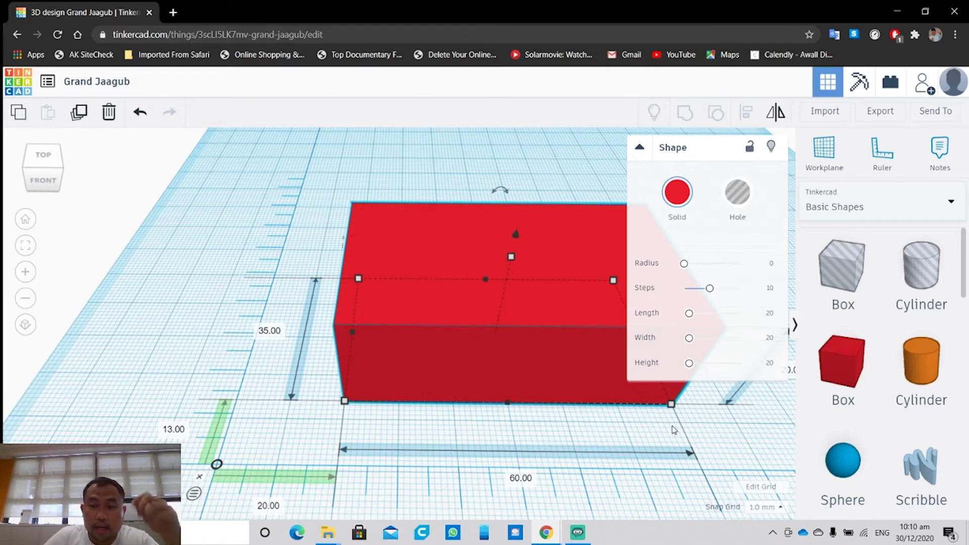
Set the red box's height to 3 mm to make it a thin plate.
middle_click_drag(673, 426, 669, 426)
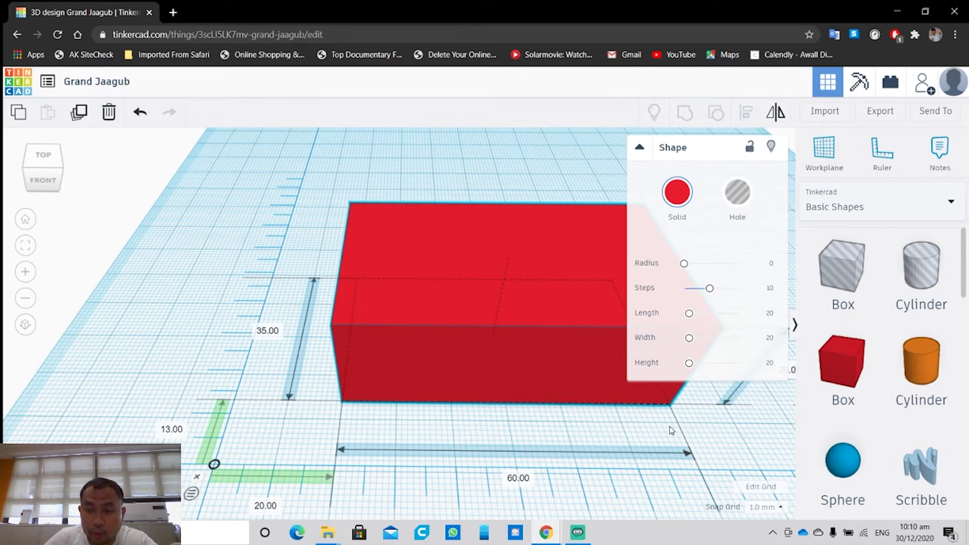
middle_click_drag(670, 426, 352, 421)
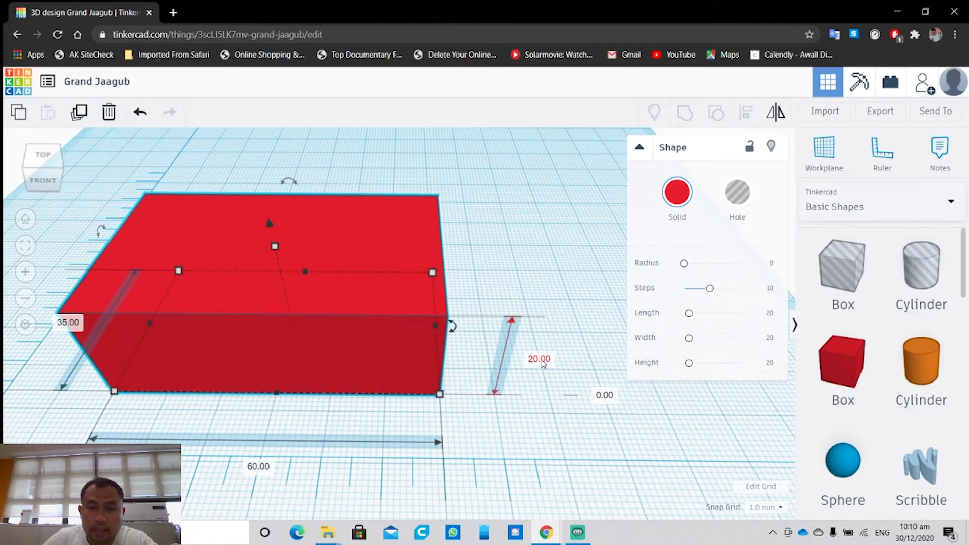
left_click(539, 359)
type("3")
key("Return")
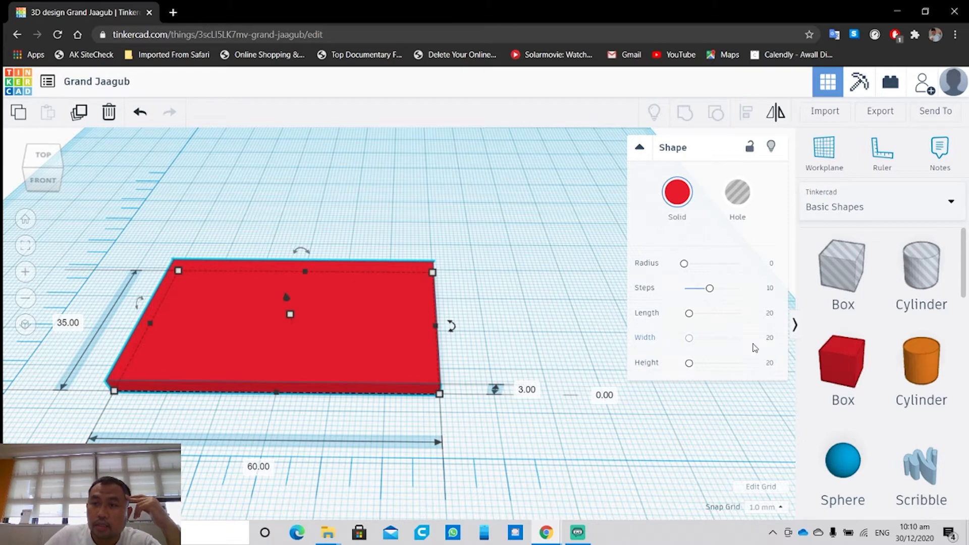
Check the solid colour presets without changing the colour, and round the plate's corners with a Radius of 4.94.
left_click(679, 200)
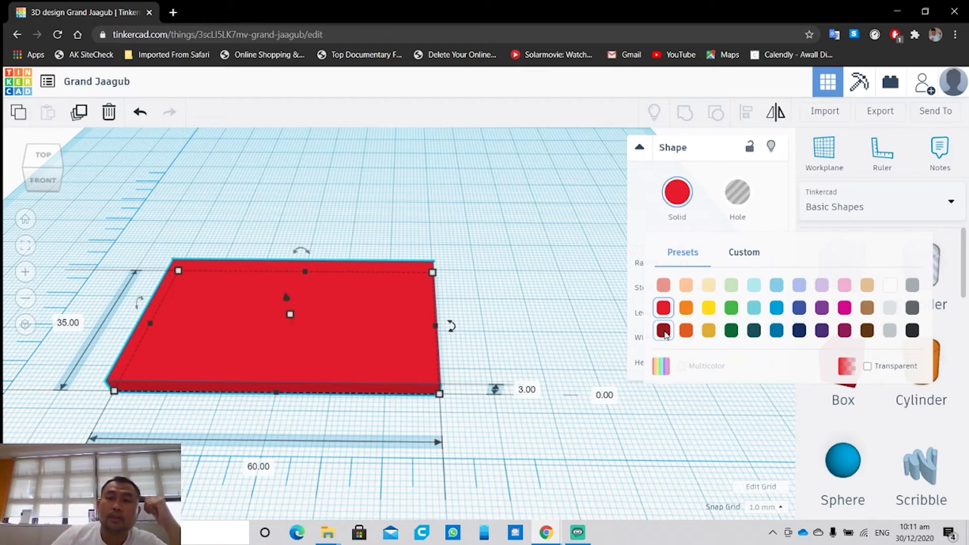
left_click(637, 189)
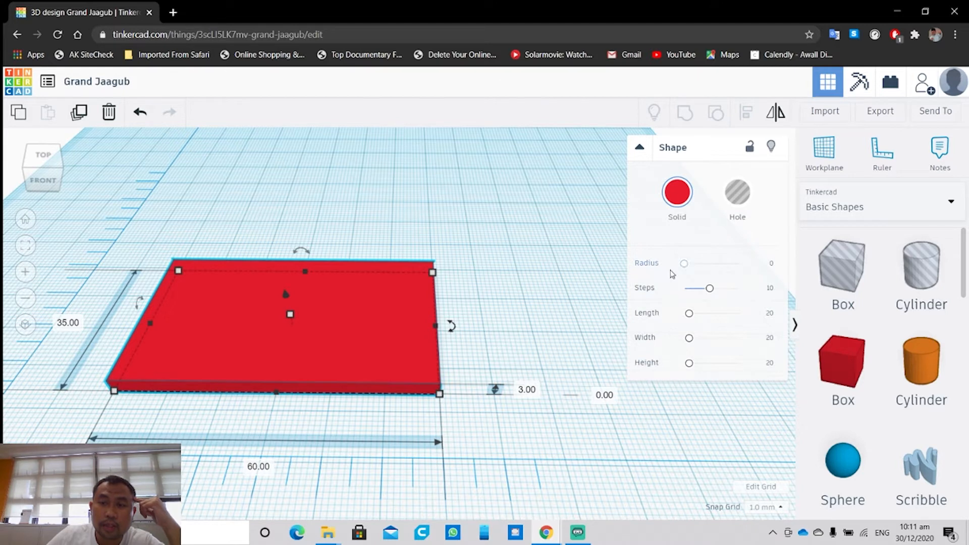
mouse_move(684, 264)
left_mouse_down()
mouse_move(759, 268)
mouse_move(668, 275)
mouse_move(697, 263)
left_mouse_up()
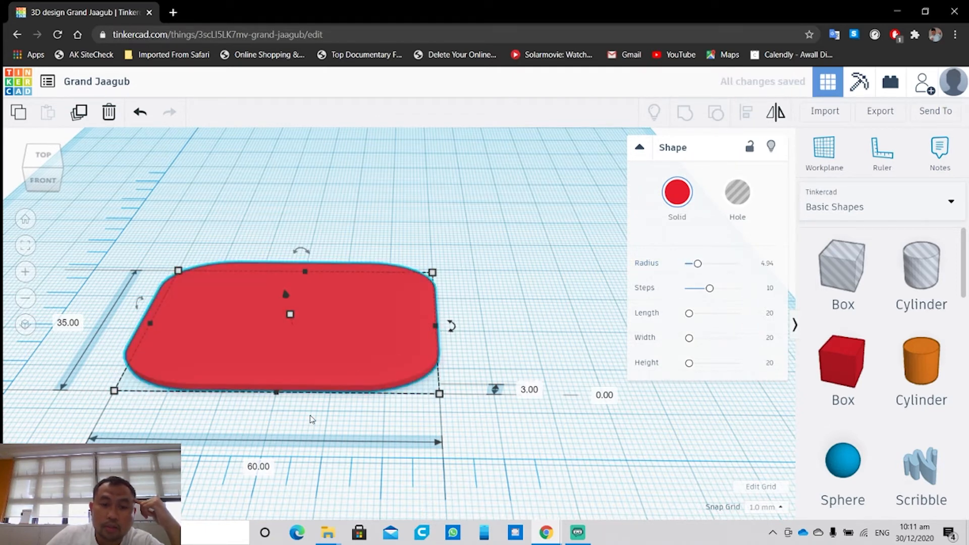
Set the rounded plate's height to 20 mm.
scroll(338, 381, "up", 5)
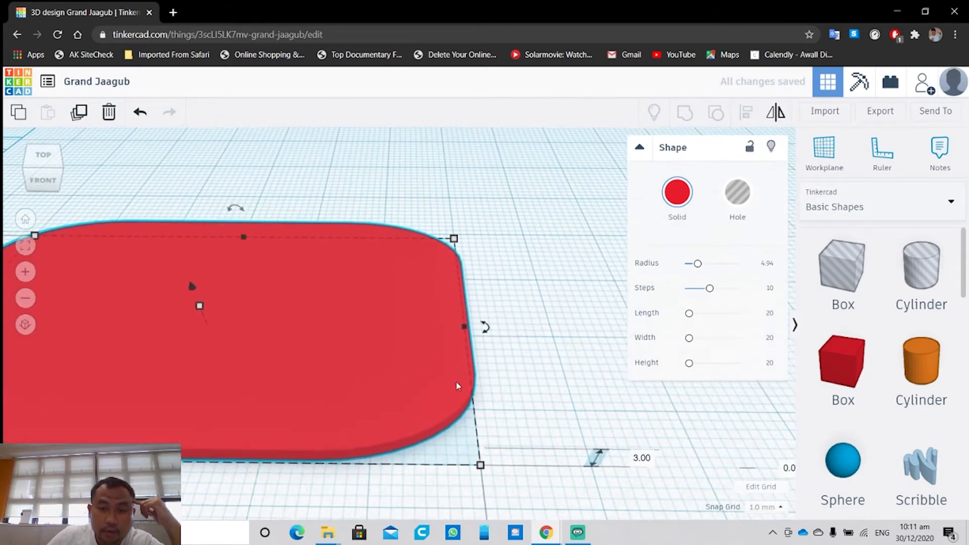
right_click_drag(399, 363, 417, 305)
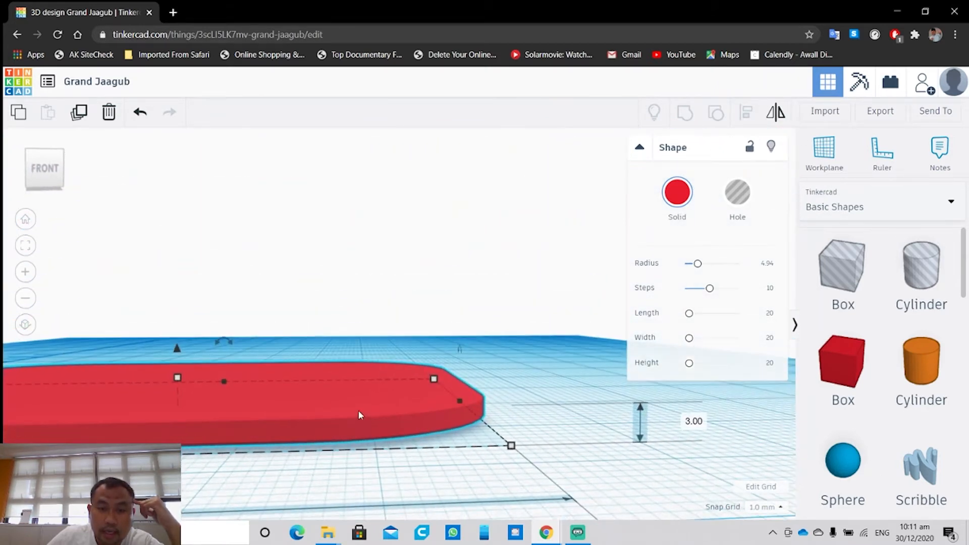
left_click(693, 421)
type("20")
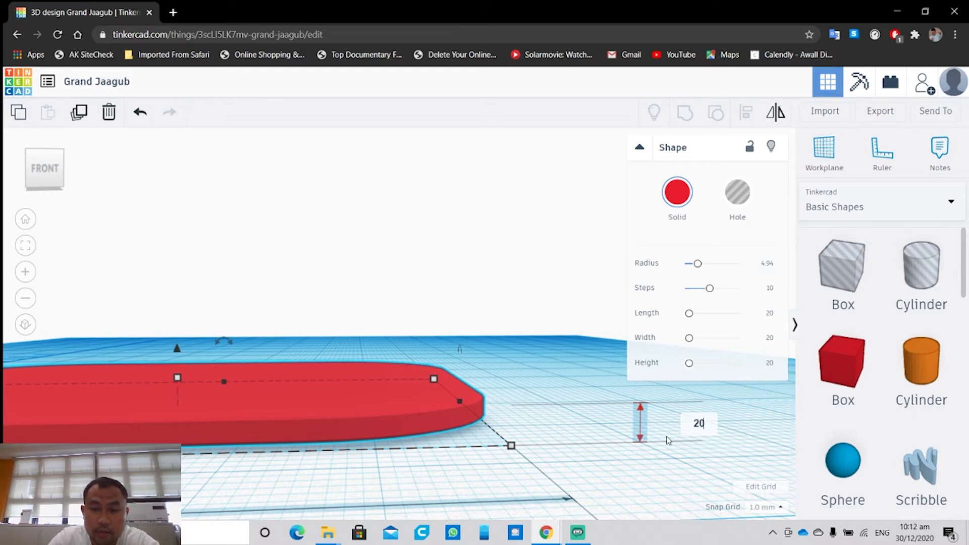
key("Return")
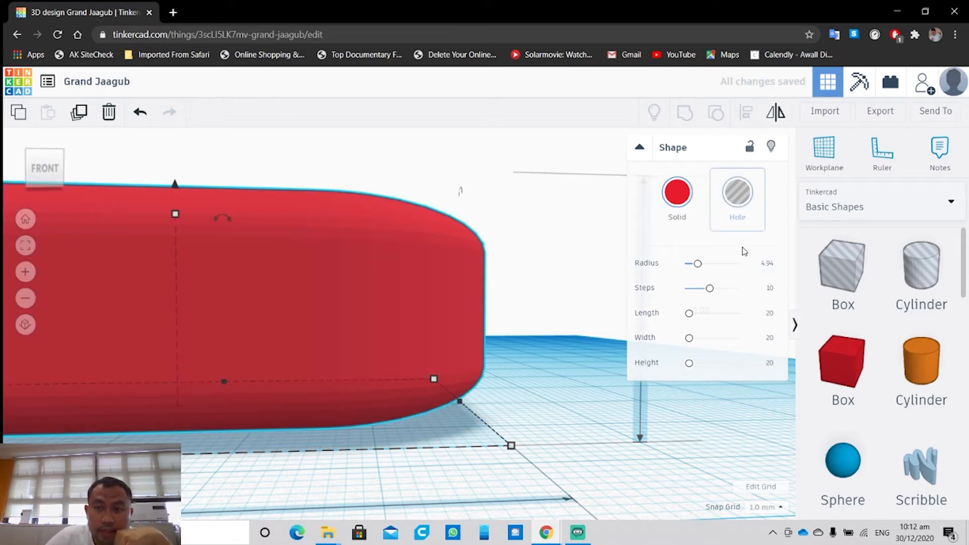
Raise the rounded block's Steps to 20 and inspect the smoothness of its corners.
scroll(292, 250, "up", 3)
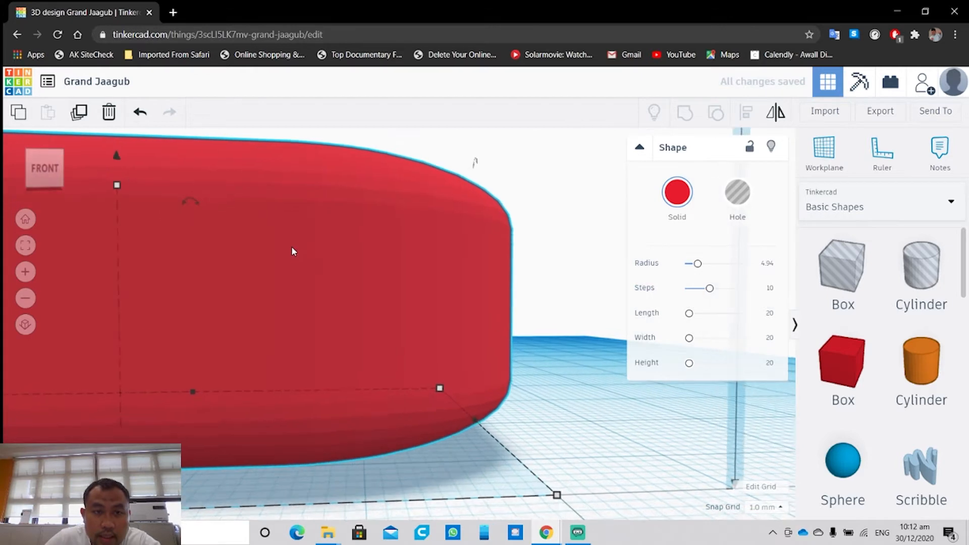
right_click_drag(298, 223, 373, 256)
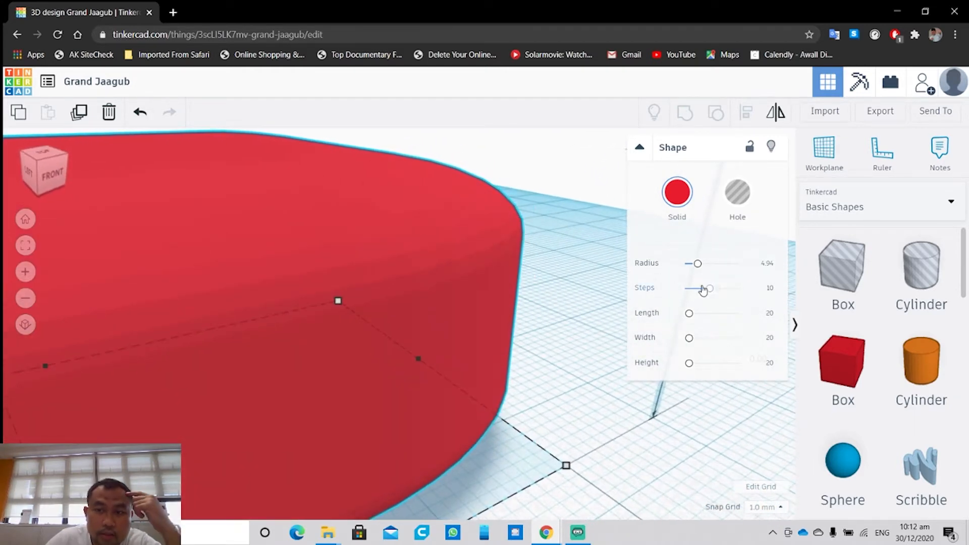
left_click_drag(707, 290, 739, 287)
right_click_drag(450, 303, 547, 298)
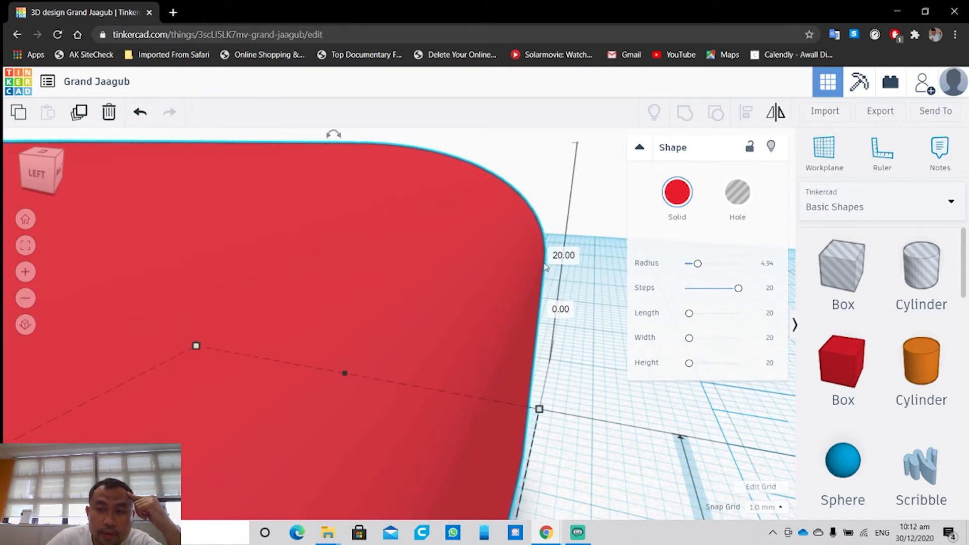
right_click_drag(519, 318, 421, 309)
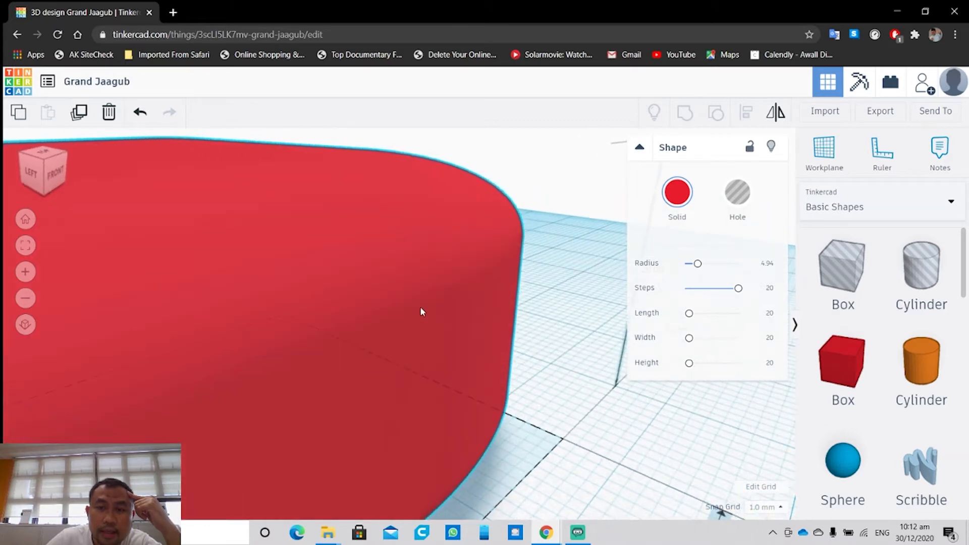
Try 2 Steps on the block's rounded corners to compare the facets, and settle on 9 Steps.
left_click_drag(738, 289, 685, 299)
right_click_drag(517, 260, 596, 272)
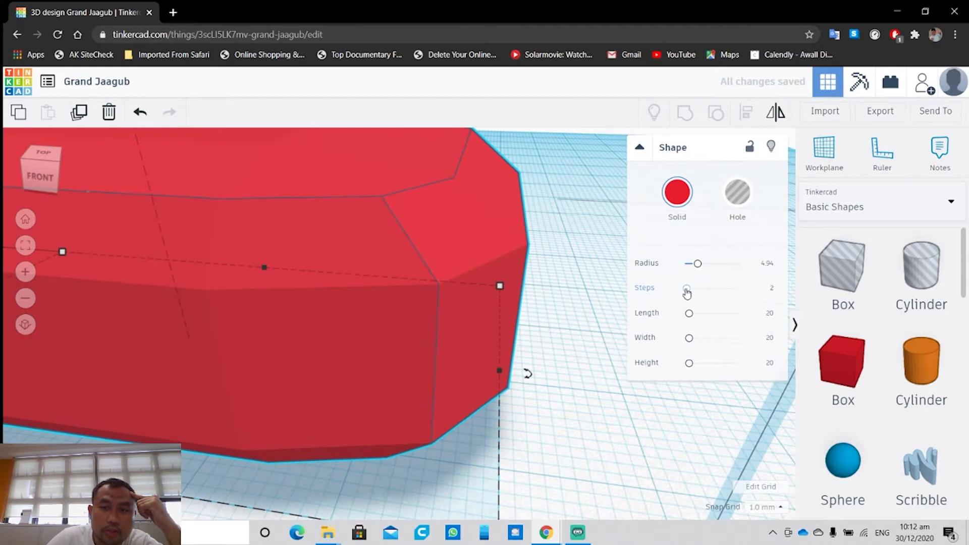
left_click_drag(687, 292, 707, 289)
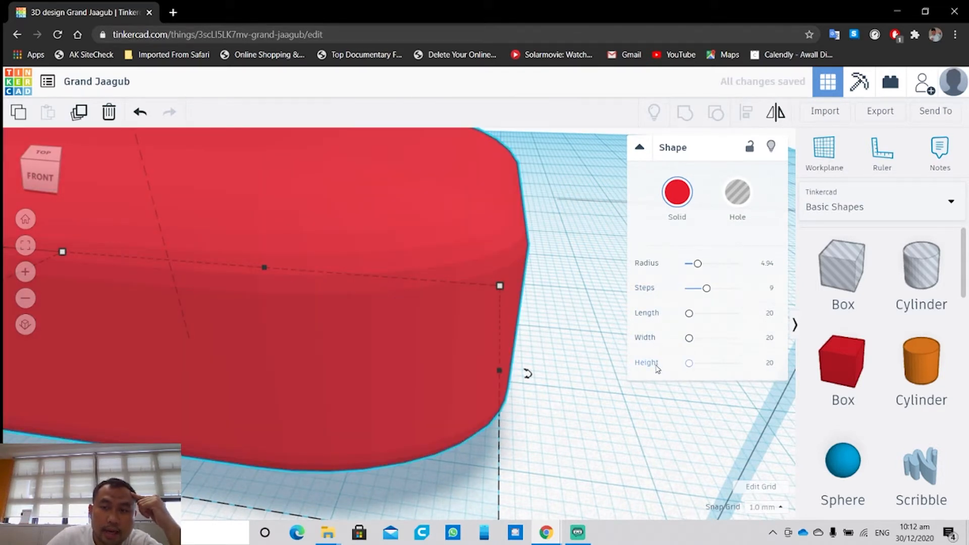
Reduce the block's Length to 19.63, Width to 15.04 and Height to 17.33 in its shape properties, and deselect it.
scroll(425, 316, "down", 3)
right_click_drag(426, 315, 577, 354)
left_click_drag(690, 320, 688, 364)
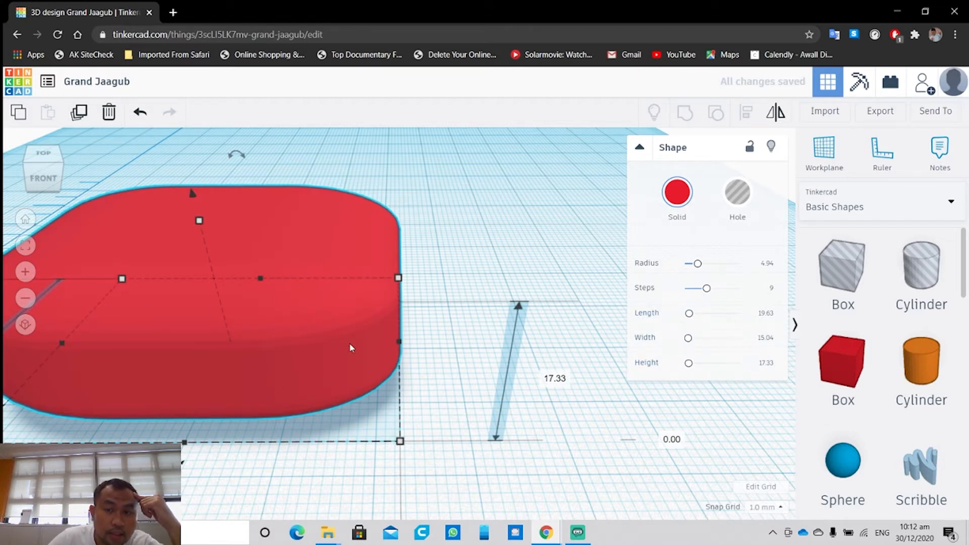
left_click(764, 339)
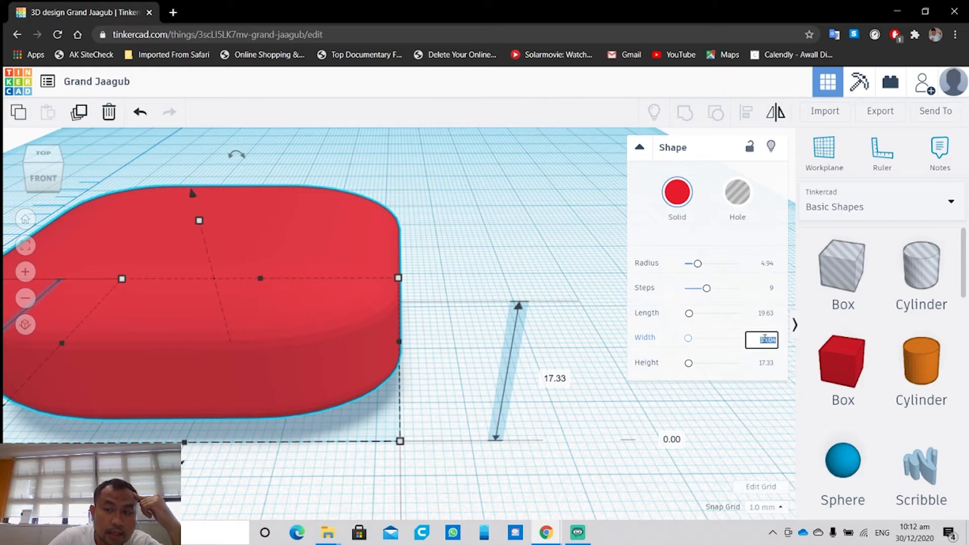
left_click(437, 377)
key("f")
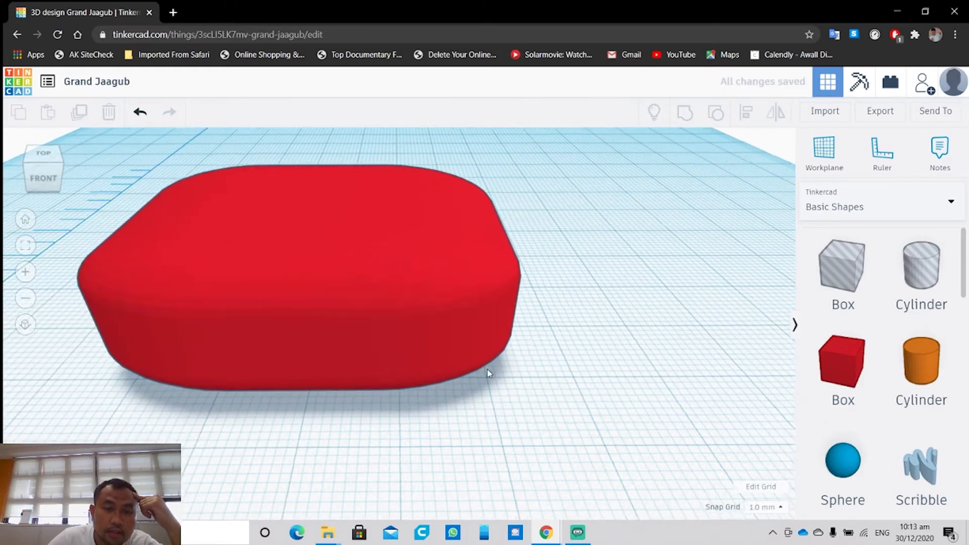
Place a 20 mm hole box inside the red block, about 20 mm back from the ruler's origin, and check its position.
scroll(521, 360, "down", 4)
mouse_move(507, 316)
right_mouse_down()
mouse_move(524, 311)
mouse_move(522, 331)
mouse_move(511, 304)
right_mouse_up()
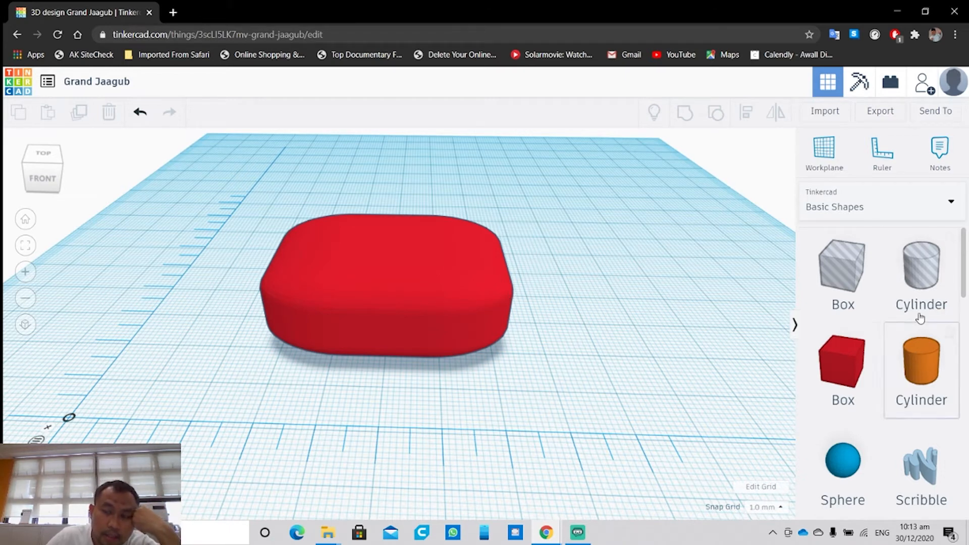
left_click_drag(871, 283, 390, 316)
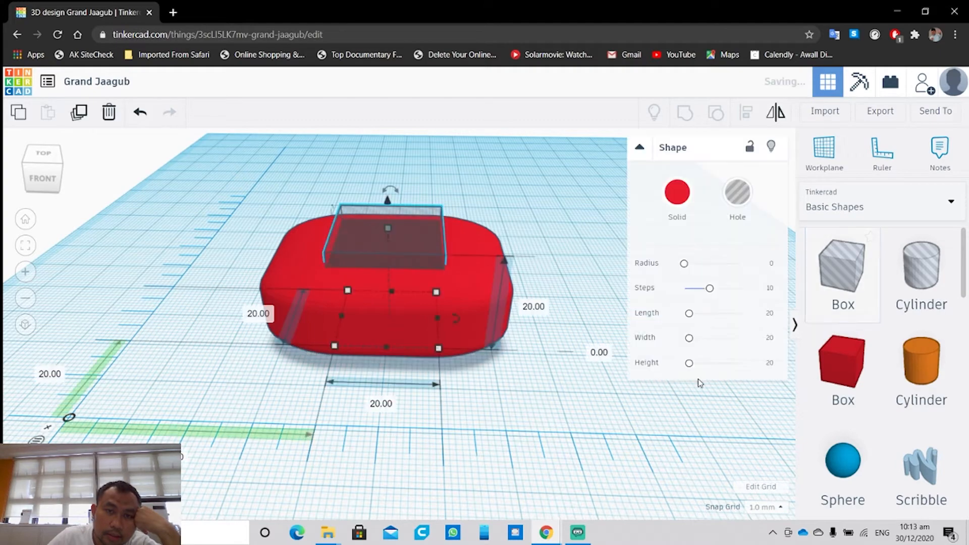
left_click(612, 244)
right_click_drag(586, 251, 564, 209)
scroll(474, 280, "up", 3)
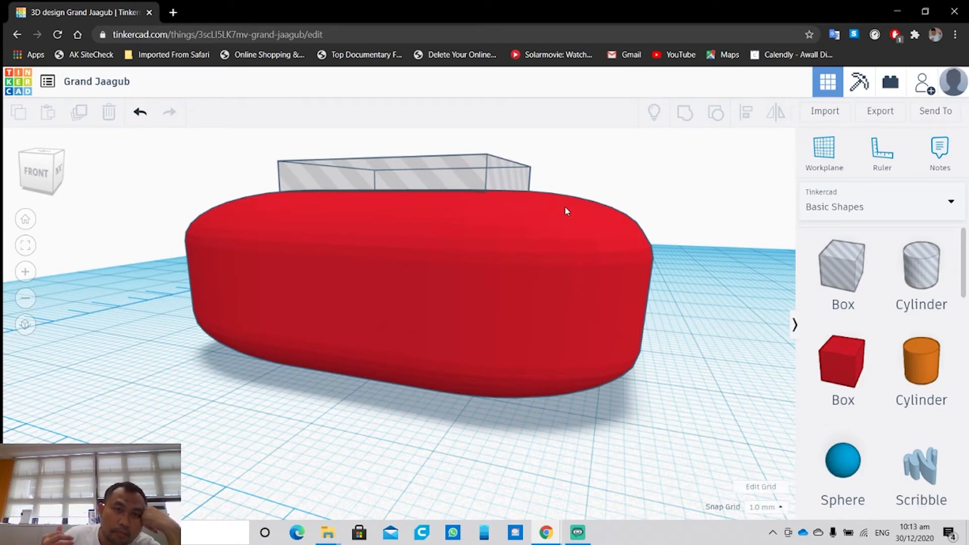
right_click_drag(591, 209, 483, 278)
scroll(476, 238, "down", 3)
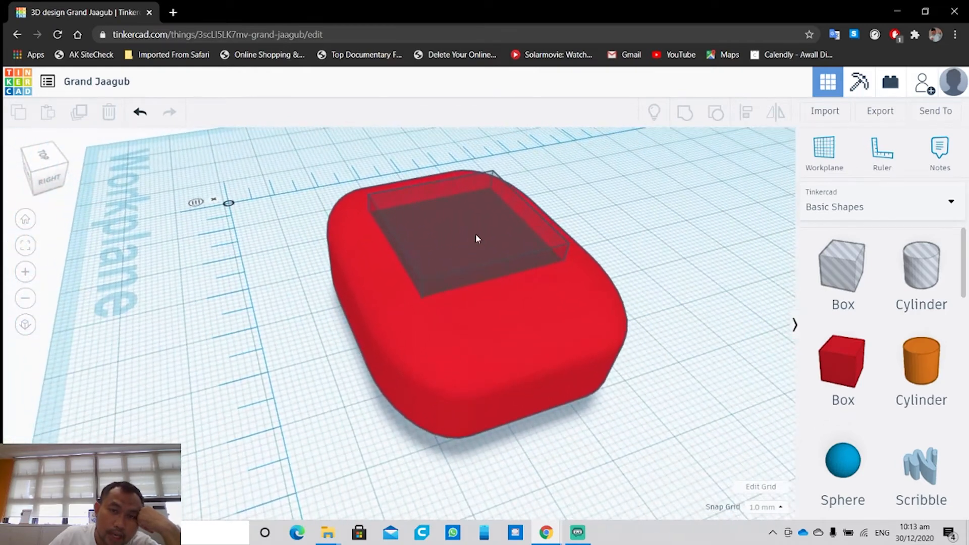
Select the hole box and the red block together and align their centres front to back.
right_click_drag(622, 240, 401, 242)
left_click(400, 235)
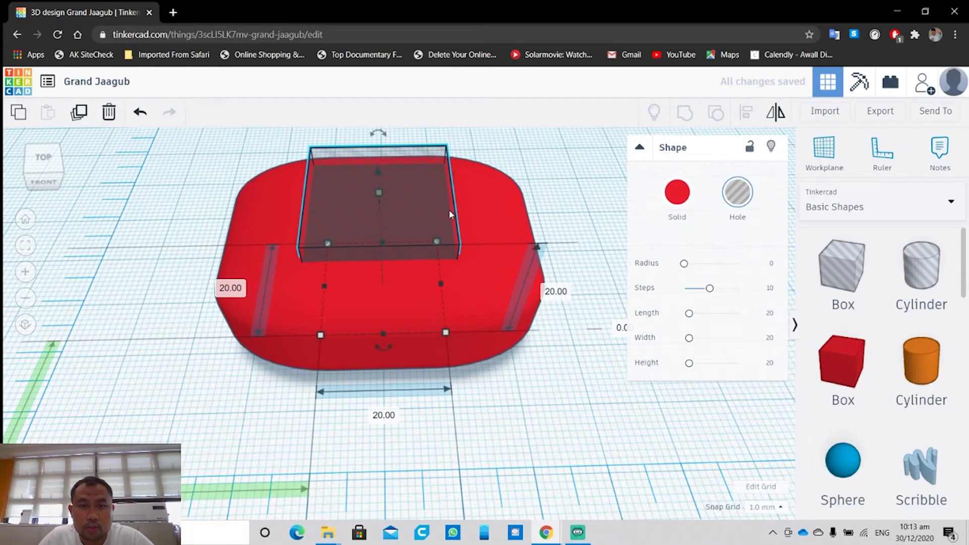
left_click(479, 207, "shift")
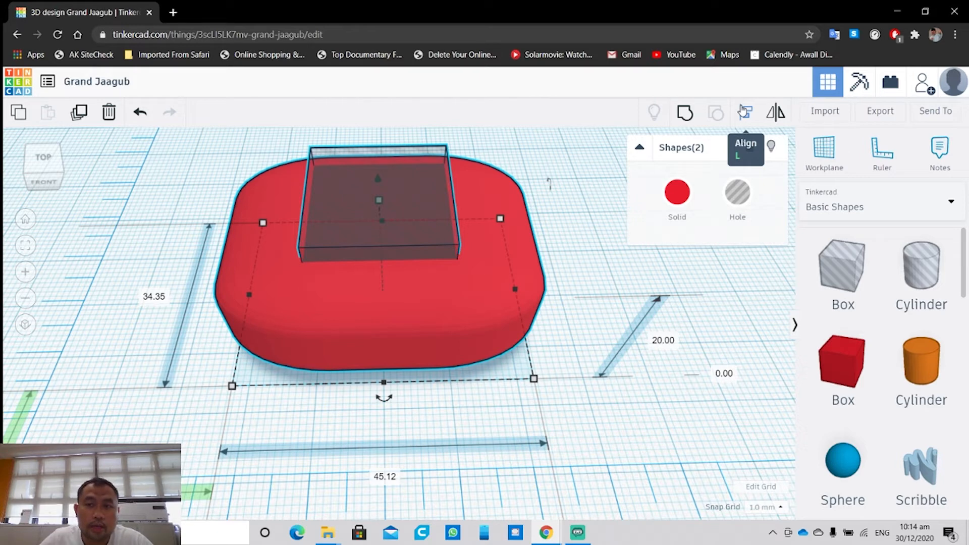
left_click(743, 111)
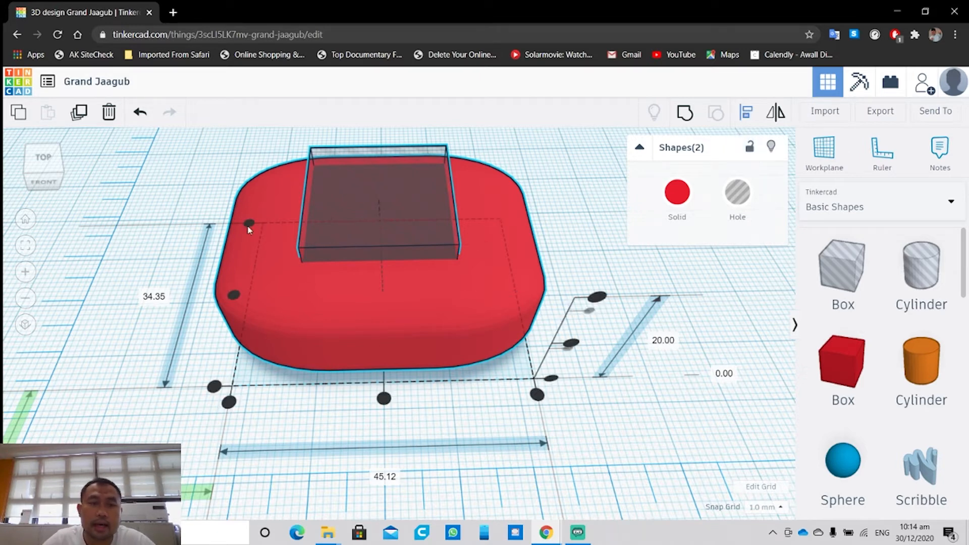
left_click(233, 295)
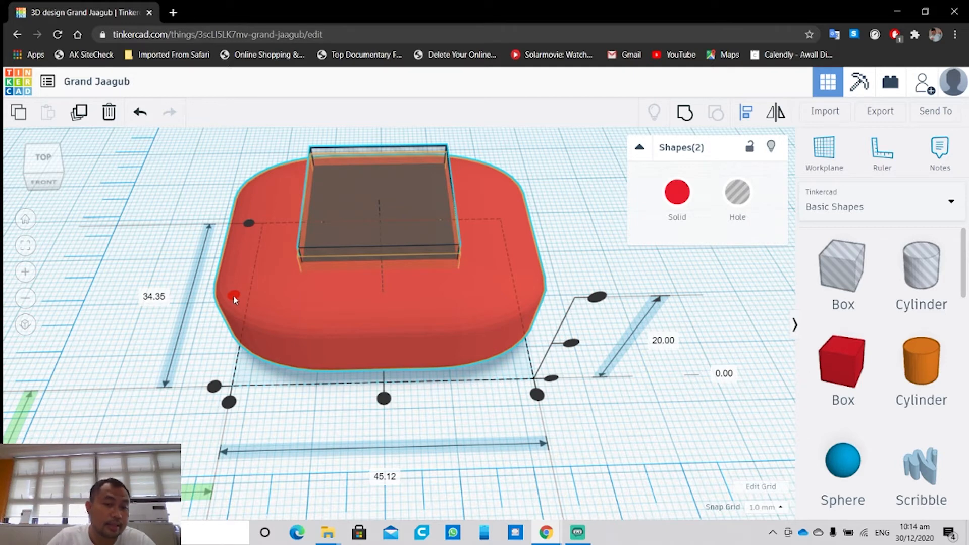
left_click(233, 296)
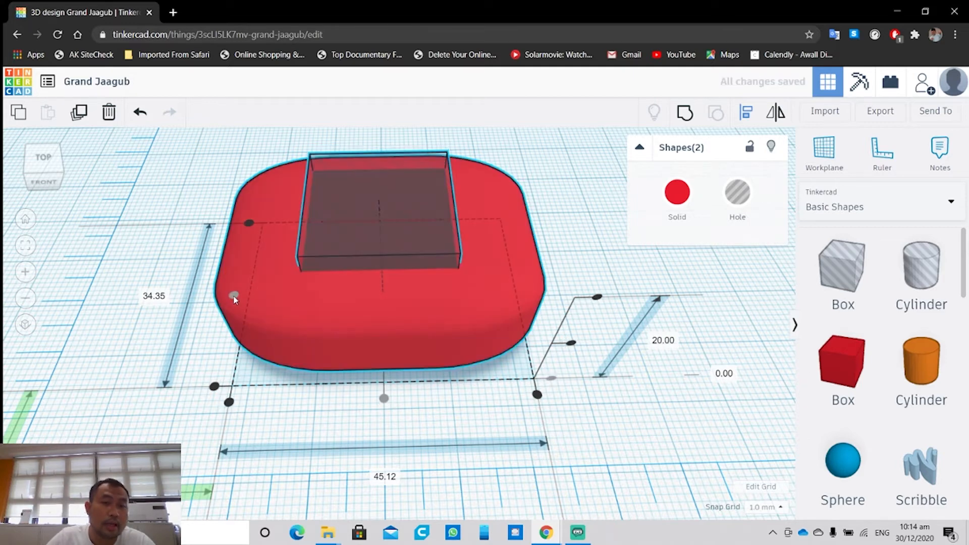
right_click_drag(234, 298, 209, 199)
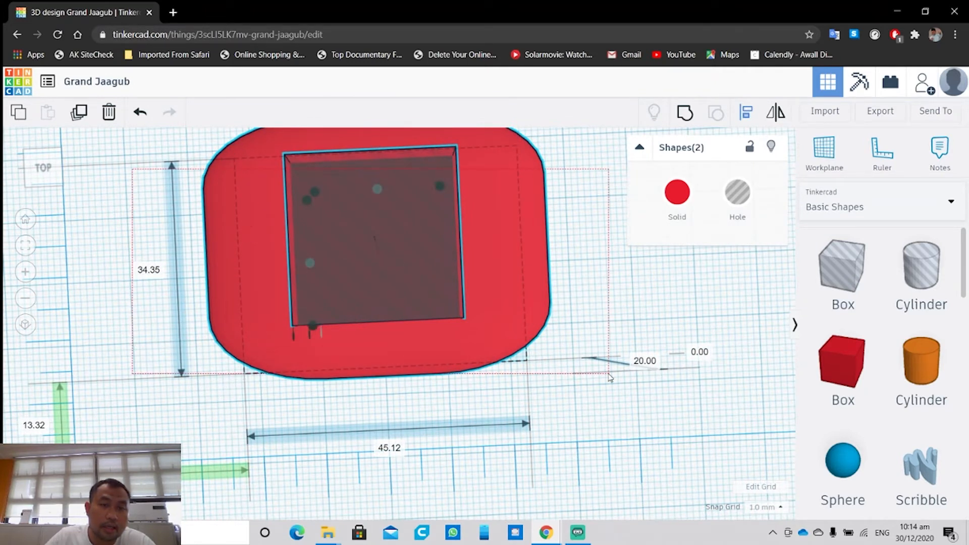
right_click_drag(401, 315, 233, 323)
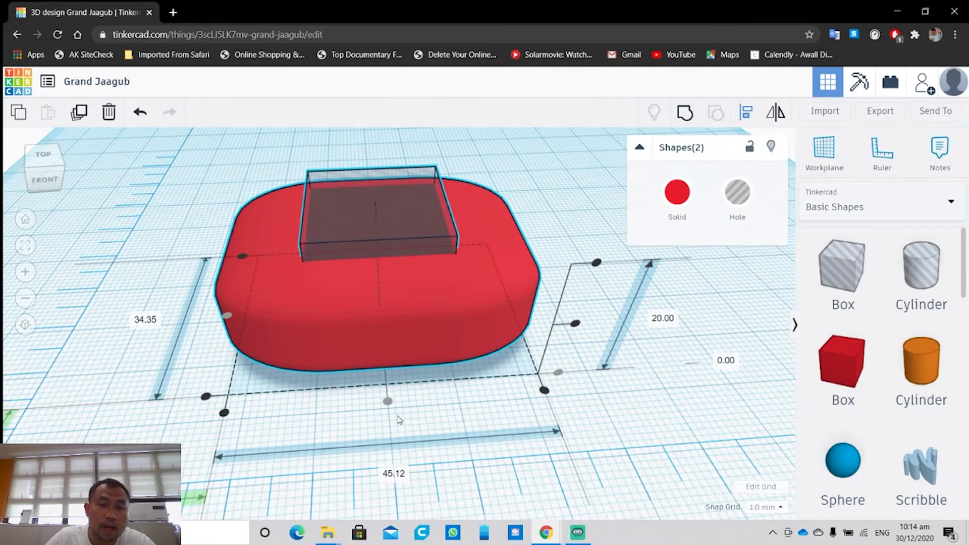
right_click_drag(497, 240, 438, 277)
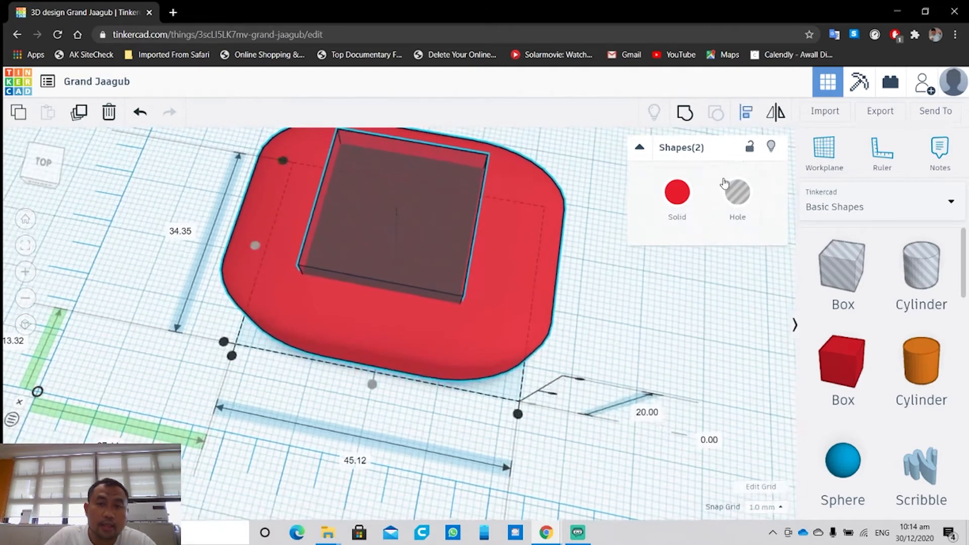
Leave the alignment, select the hole box and examine how it meets the block's top and underside.
left_click(750, 113)
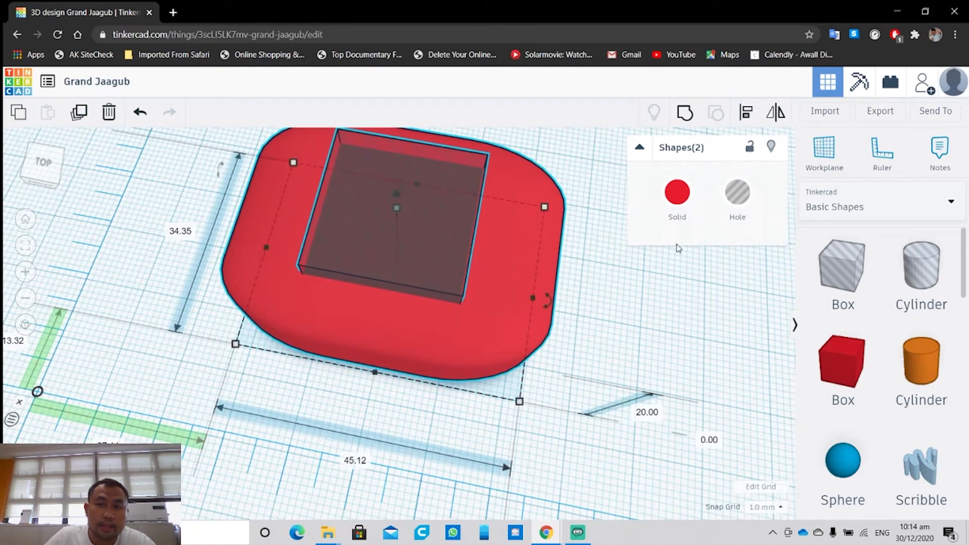
left_click(641, 294)
right_click_drag(666, 270, 385, 205)
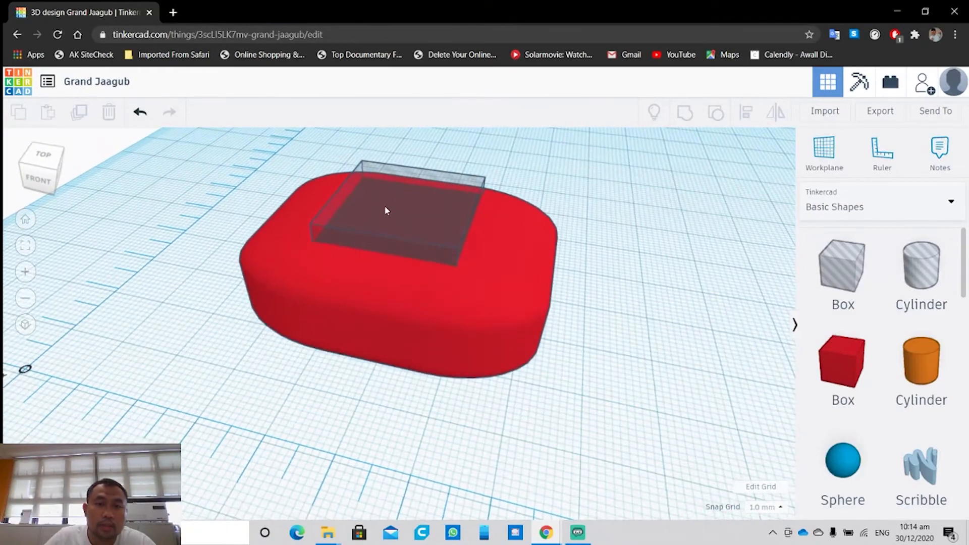
left_click(385, 205)
right_click_drag(551, 211, 567, 183)
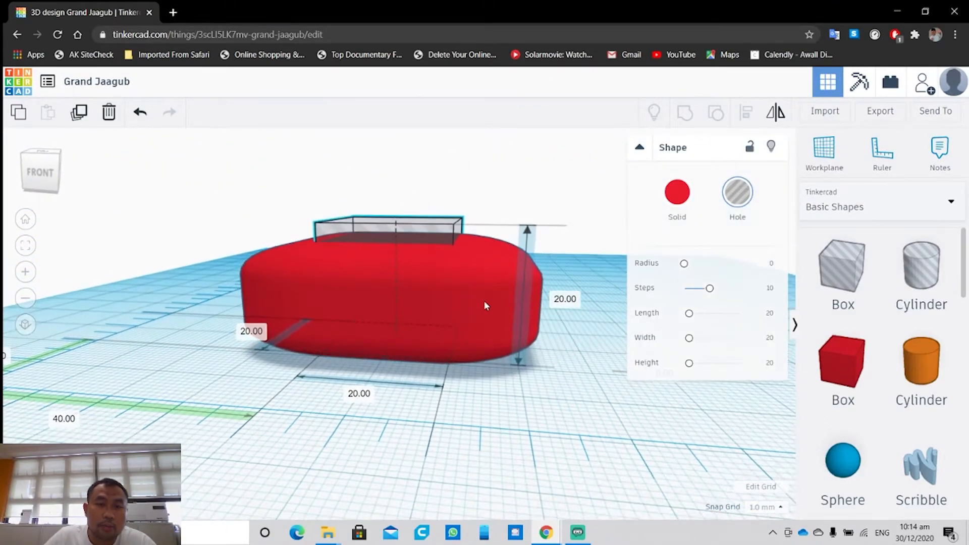
right_click_drag(485, 302, 494, 304)
right_click_drag(338, 238, 498, 244)
right_click_drag(408, 361, 431, 313)
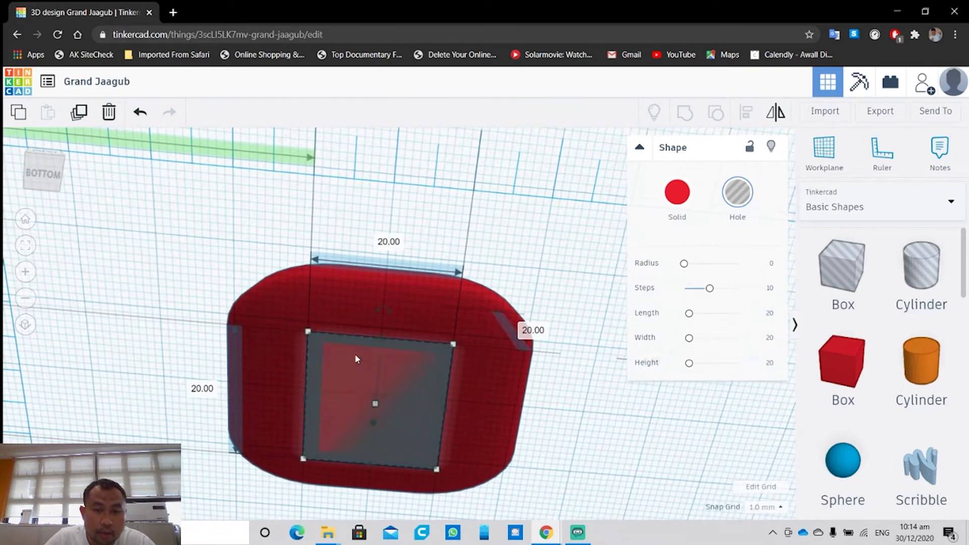
right_click_drag(427, 357, 386, 347)
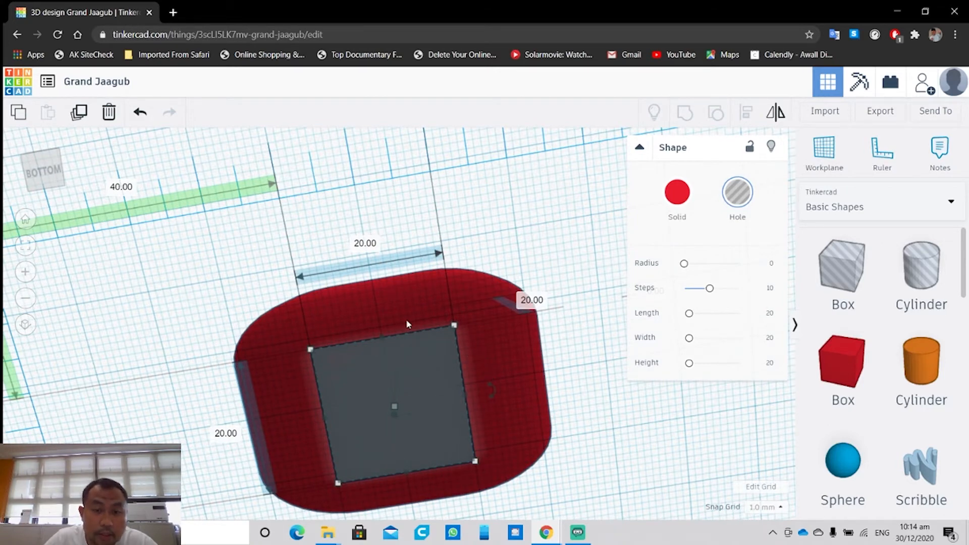
right_click_drag(399, 322, 426, 319)
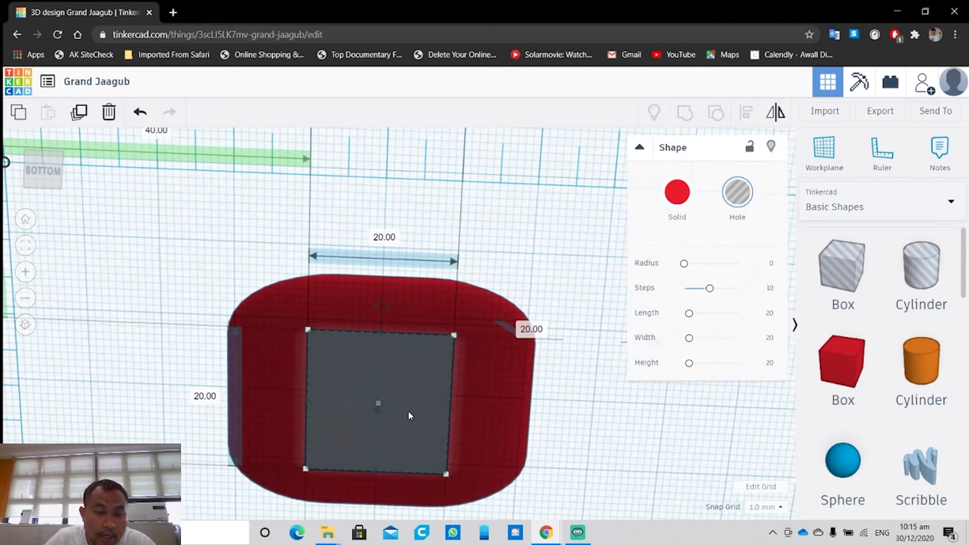
right_click_drag(461, 325, 458, 471)
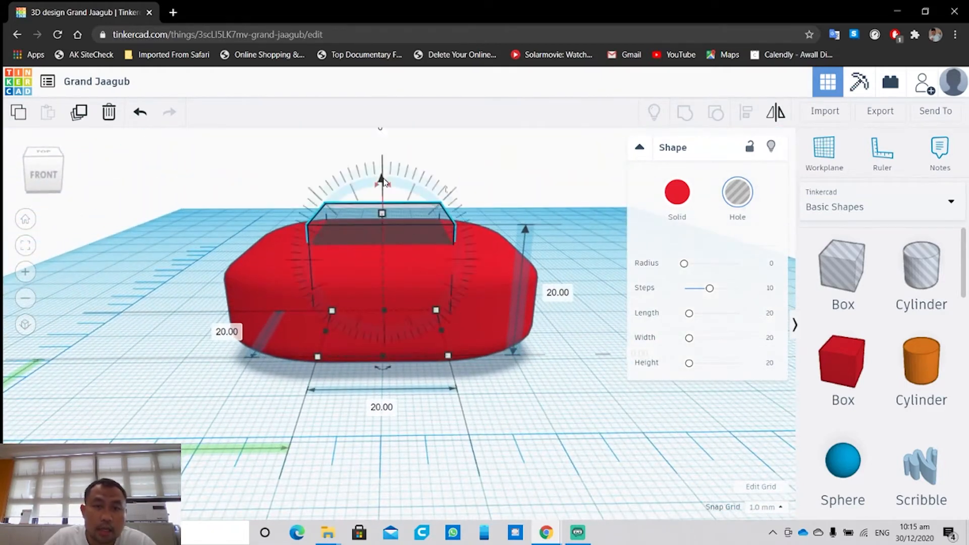
Raise the hole box 2 mm above the workplane, check the block's underside, and clear the selection.
left_click_drag(382, 180, 383, 170)
right_click_drag(428, 277, 439, 158)
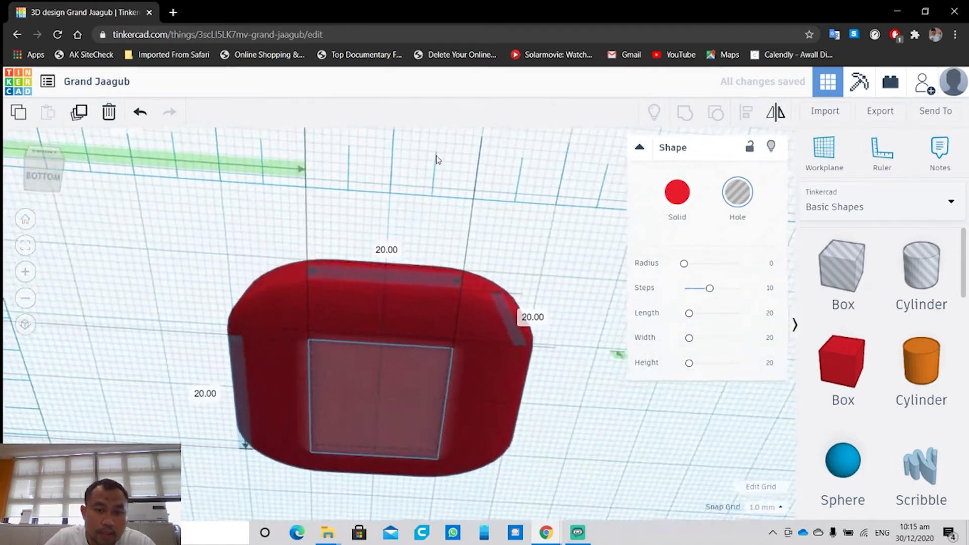
left_click(493, 411)
right_click_drag(581, 443, 488, 432)
left_click(389, 206)
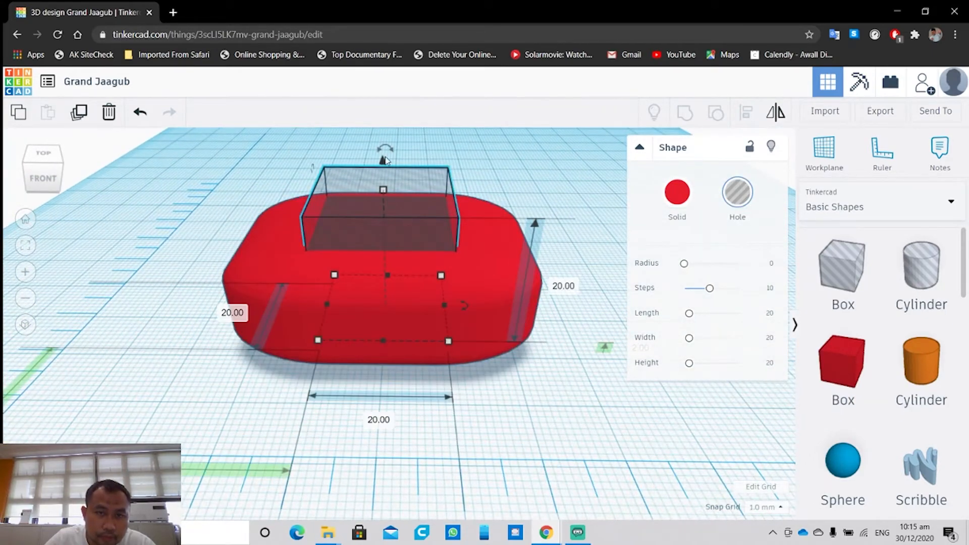
key("Escape")
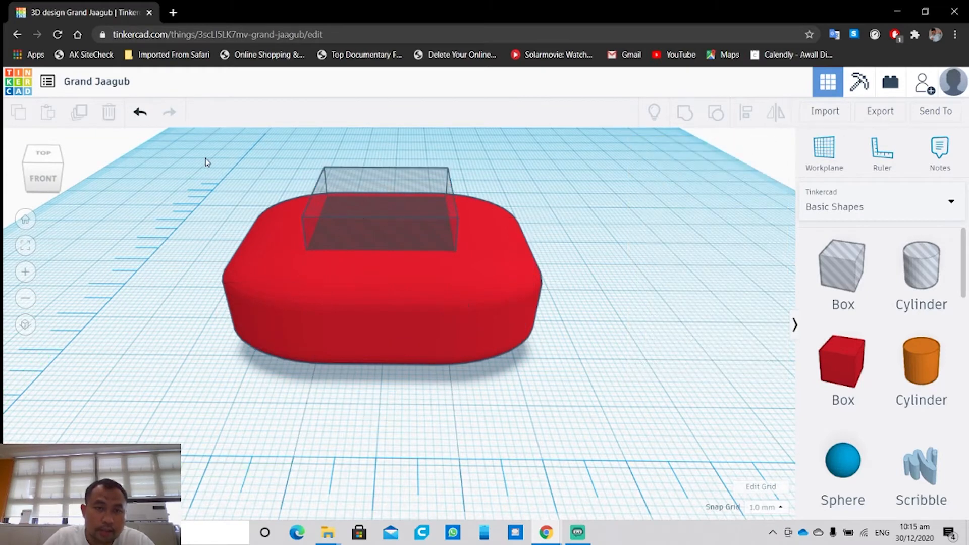
Select the hole box and the red block together and group them to cut the square pocket.
left_click_drag(439, 314, 578, 390)
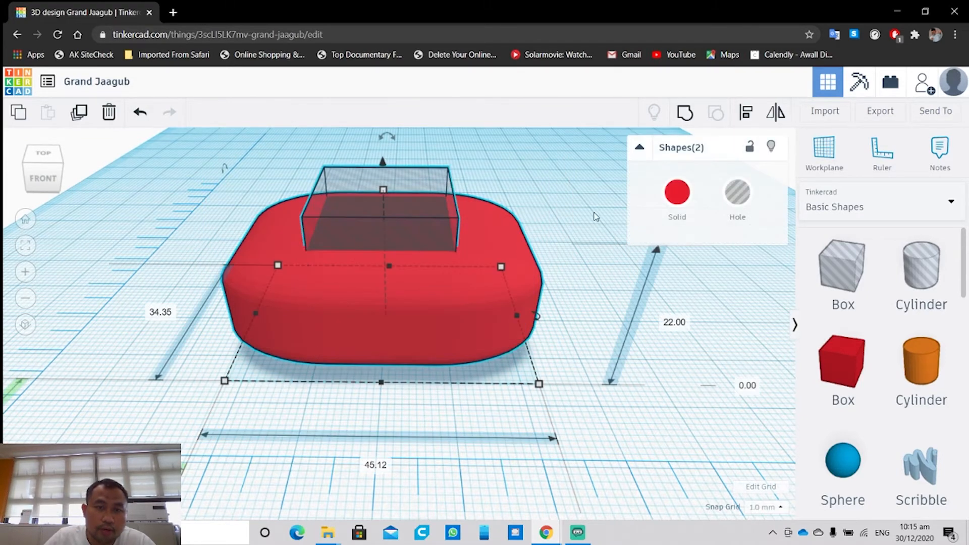
mouse_move(577, 191)
right_mouse_down()
mouse_move(547, 213)
mouse_move(571, 208)
right_mouse_up()
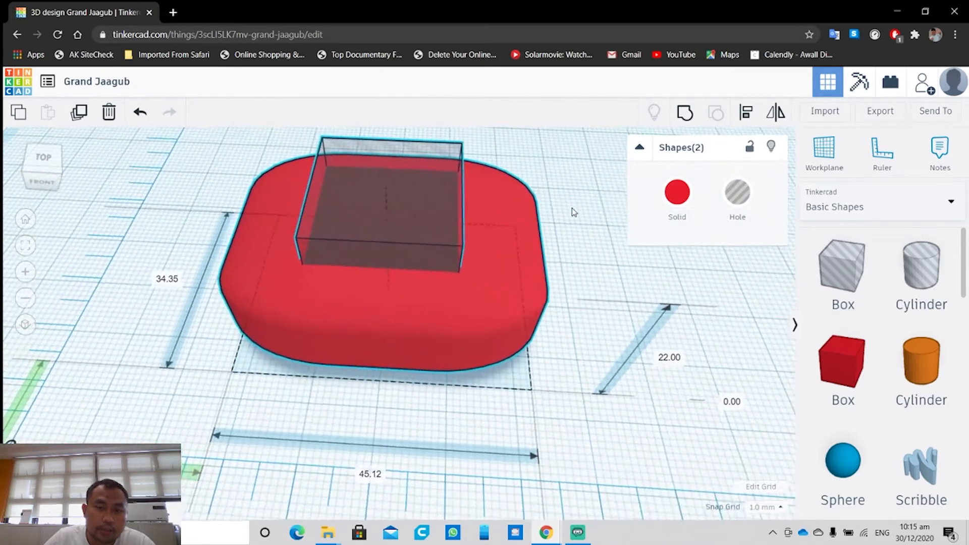
left_click(687, 113)
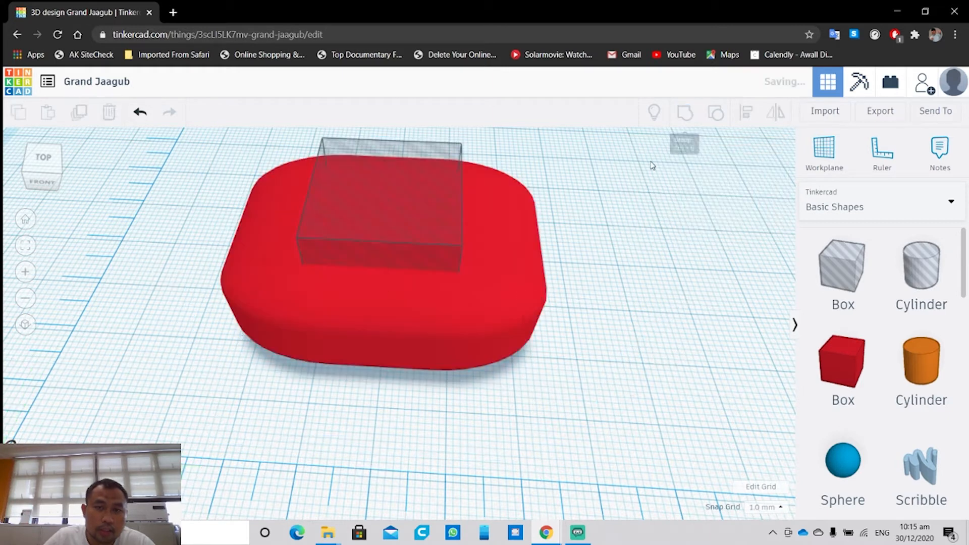
left_click(588, 237)
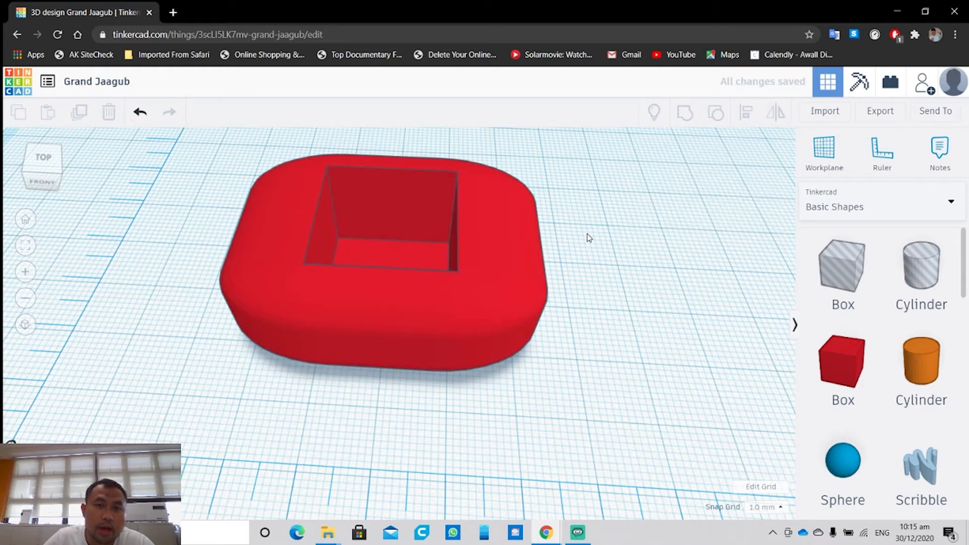
Examine the square pocket in the grouped block from several angles and up close.
right_click_drag(609, 225, 450, 329)
scroll(447, 324, "up", 5)
mouse_move(526, 279)
right_mouse_down()
mouse_move(495, 322)
mouse_move(513, 288)
right_mouse_up()
scroll(514, 291, "down", 2)
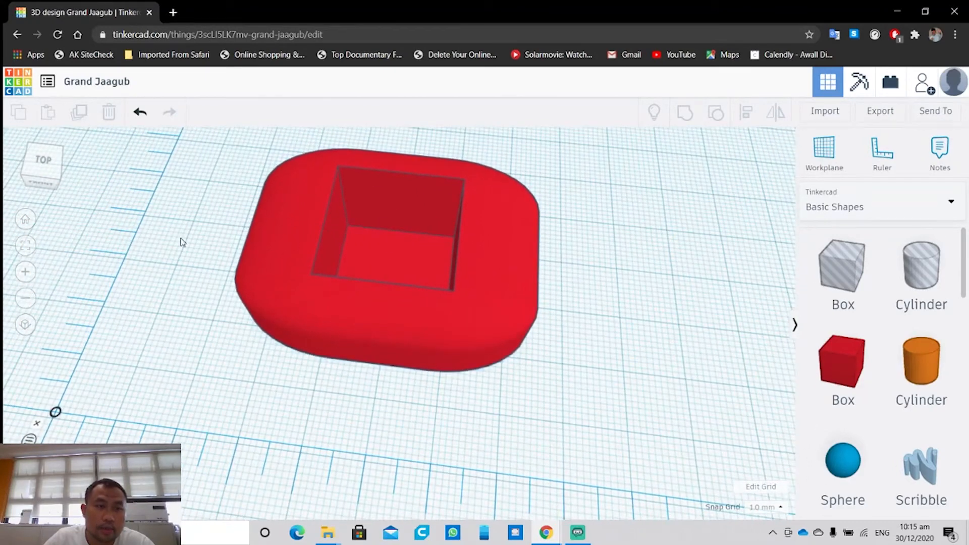
left_click(282, 241)
left_click(25, 245)
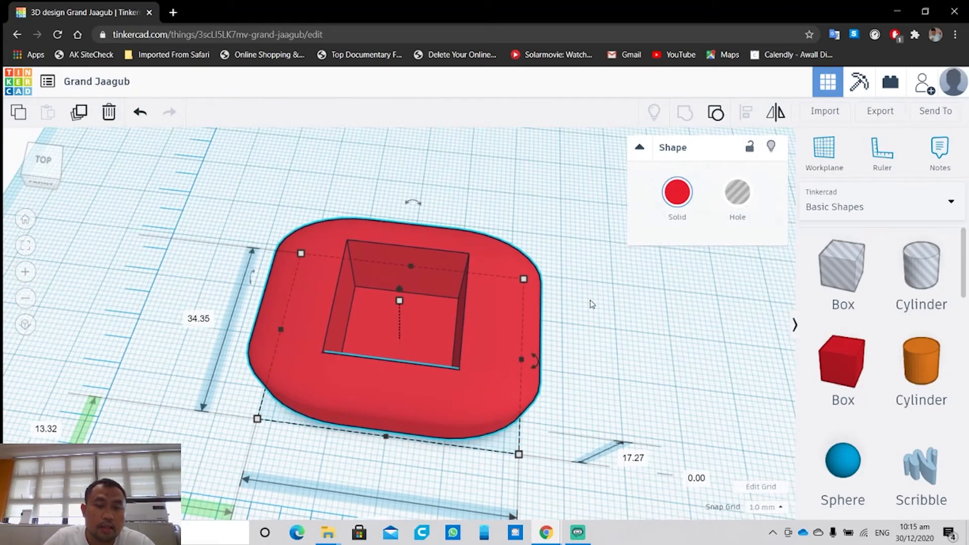
left_click(589, 301)
right_click_drag(590, 301, 631, 308)
Add a solid red box and a hole box beside the block to compare them, and delete both.
left_click_drag(783, 358, 669, 358)
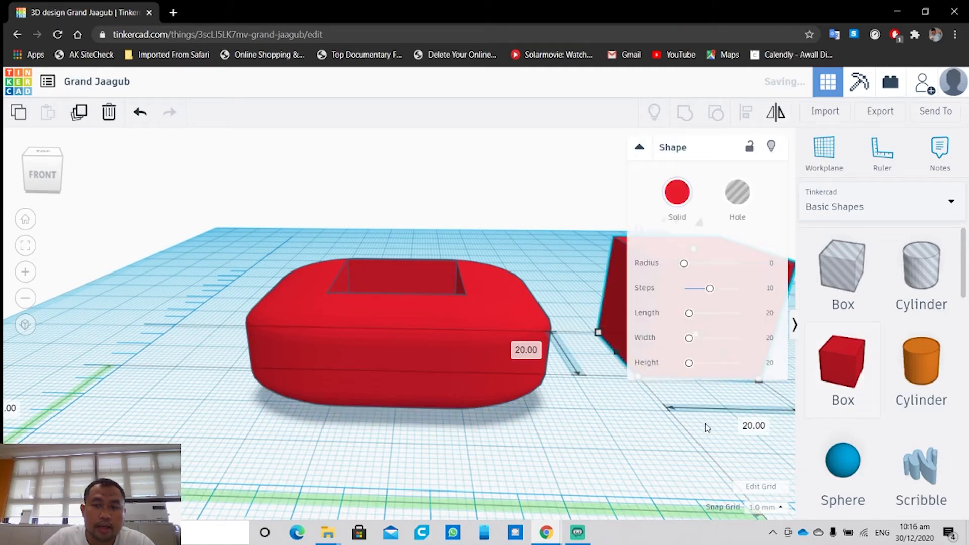
left_click(638, 454)
left_click_drag(852, 272, 689, 450)
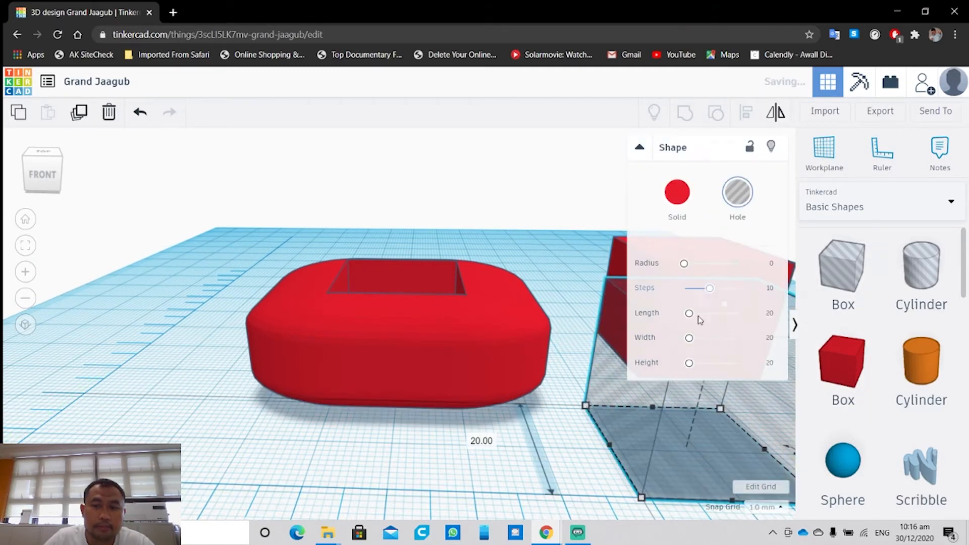
left_click(569, 300)
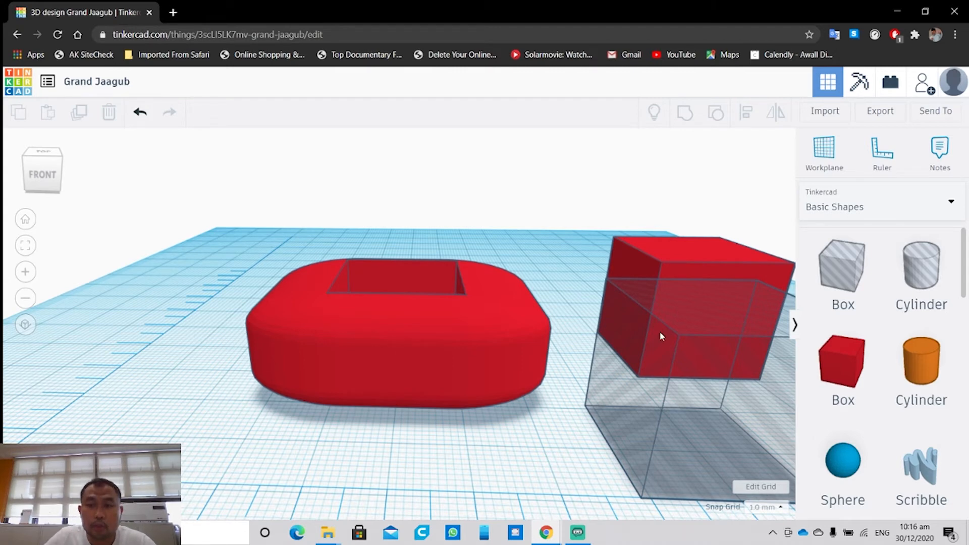
left_click_drag(609, 205, 721, 429)
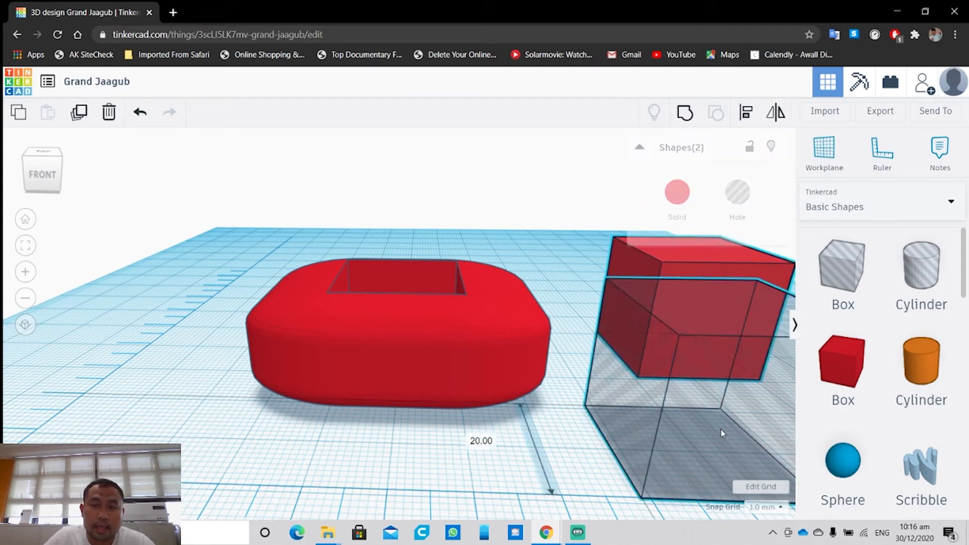
key("Delete")
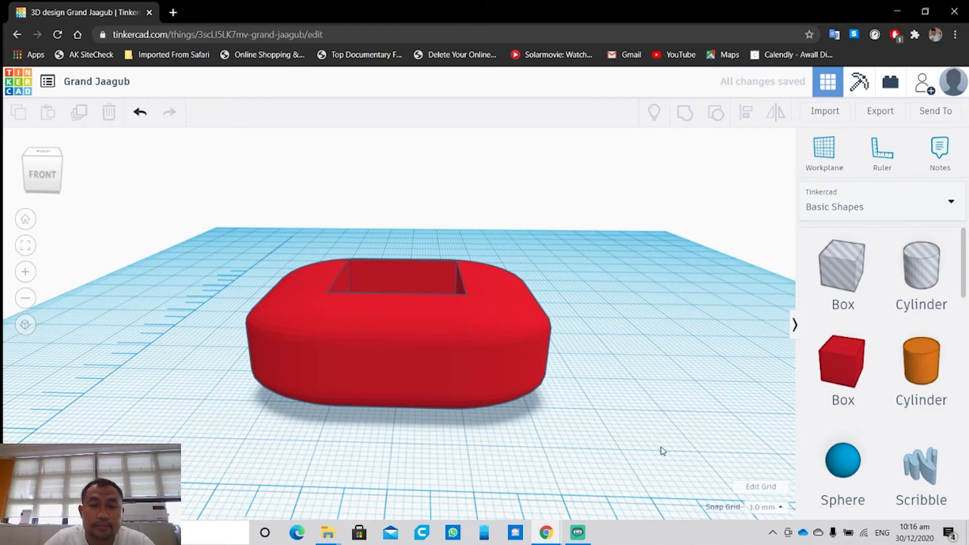
Switch the shape library to the Text and numbers category and face the front of the block.
mouse_move(594, 321)
right_mouse_down()
mouse_move(534, 372)
mouse_move(588, 325)
right_mouse_up()
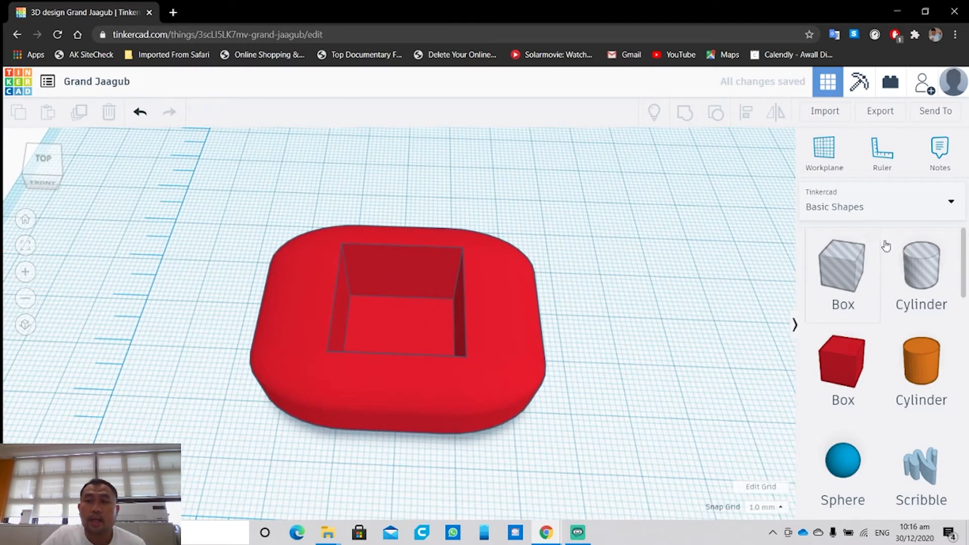
left_click(872, 218)
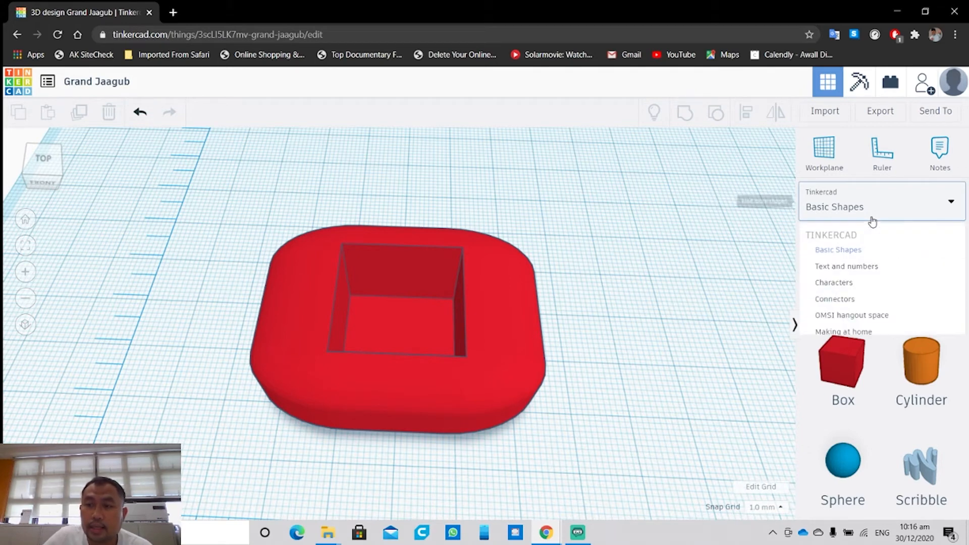
left_click(860, 269)
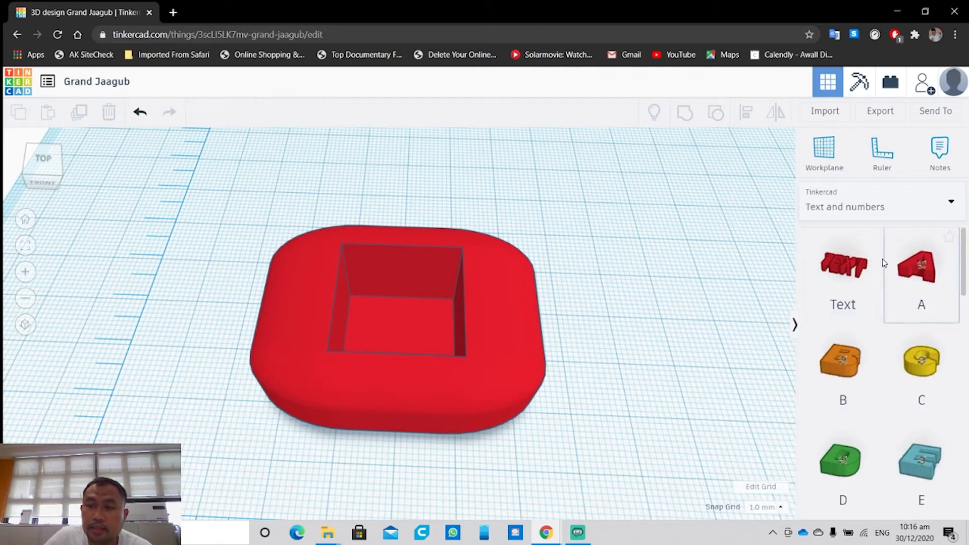
right_click_drag(585, 388, 673, 324)
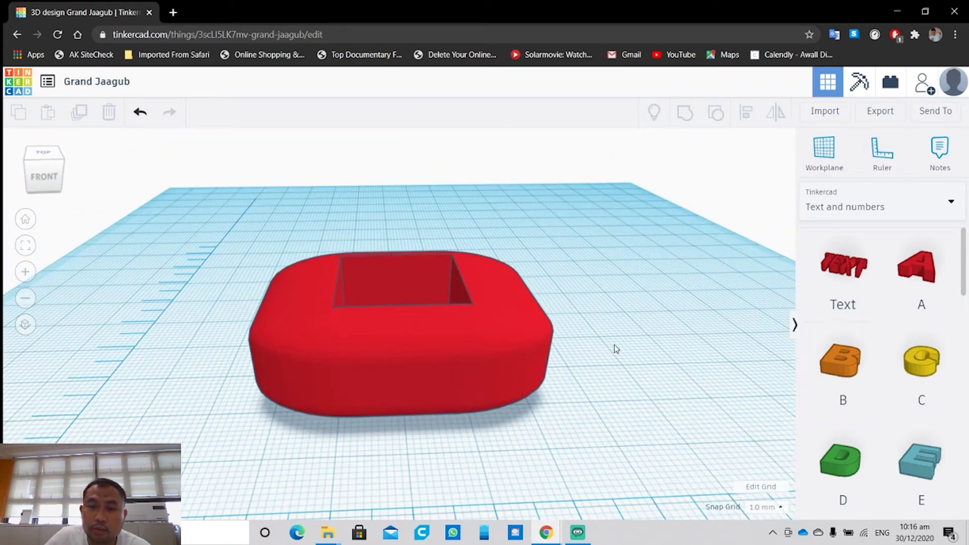
right_click_drag(643, 385, 685, 353)
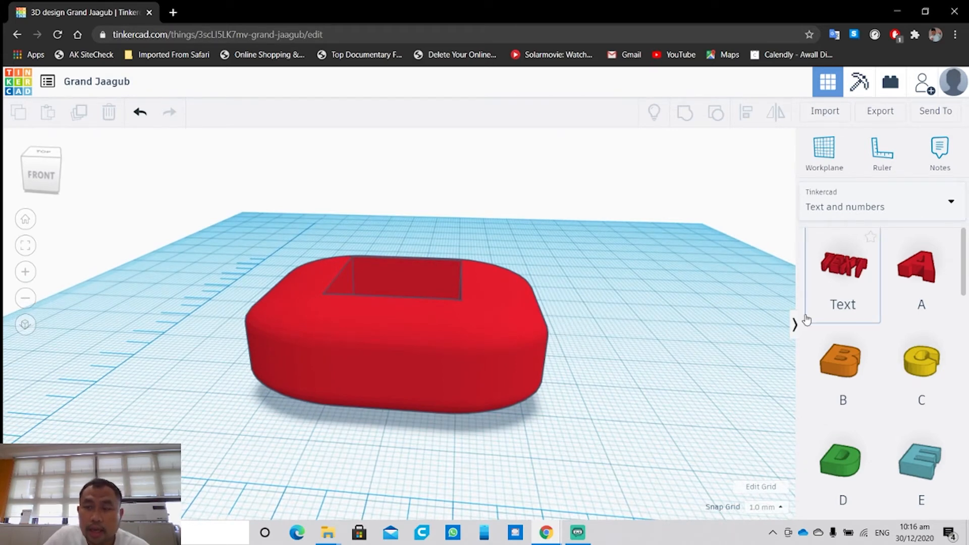
right_click_drag(395, 383, 366, 328)
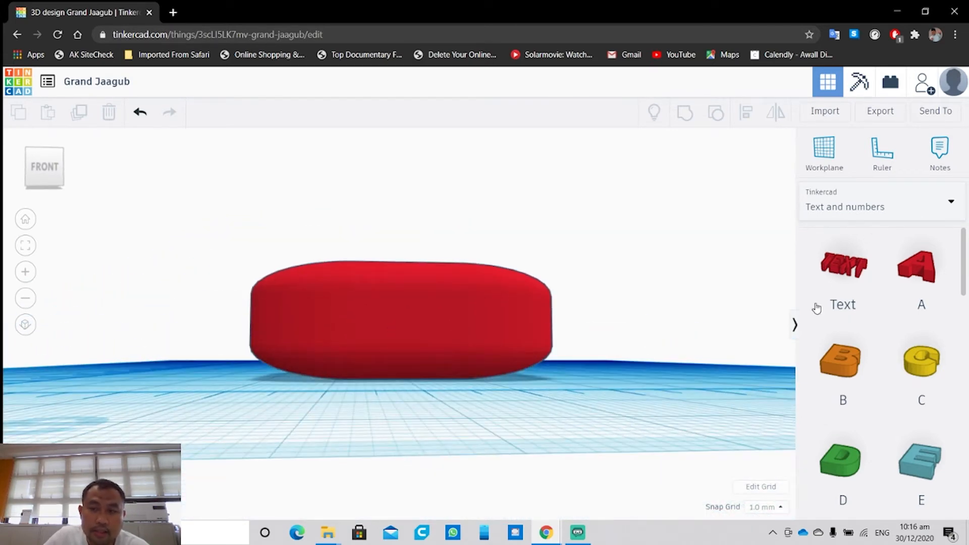
Try placing Text shapes on the default workplane near the block, and delete the one beside it.
left_click_drag(857, 282, 446, 310)
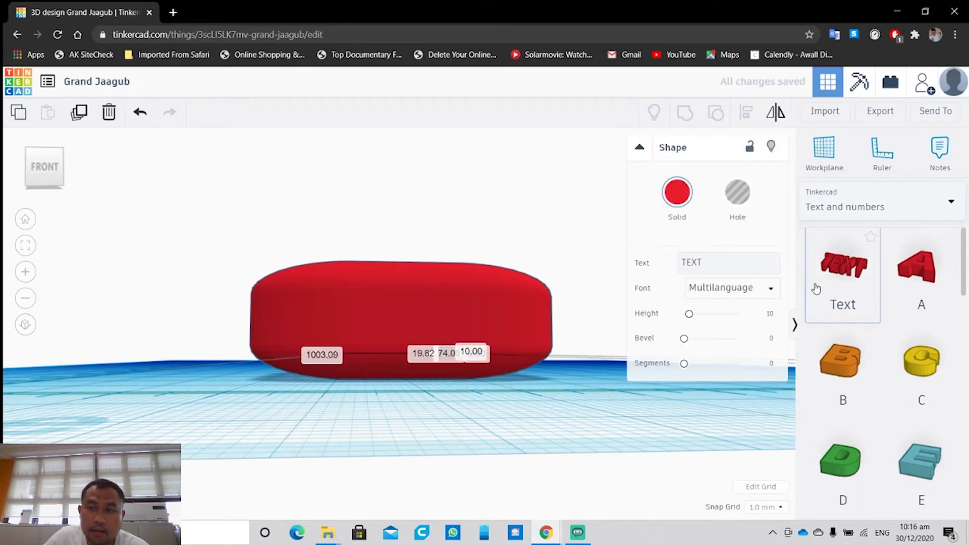
left_click(862, 277)
right_click_drag(449, 419, 430, 483)
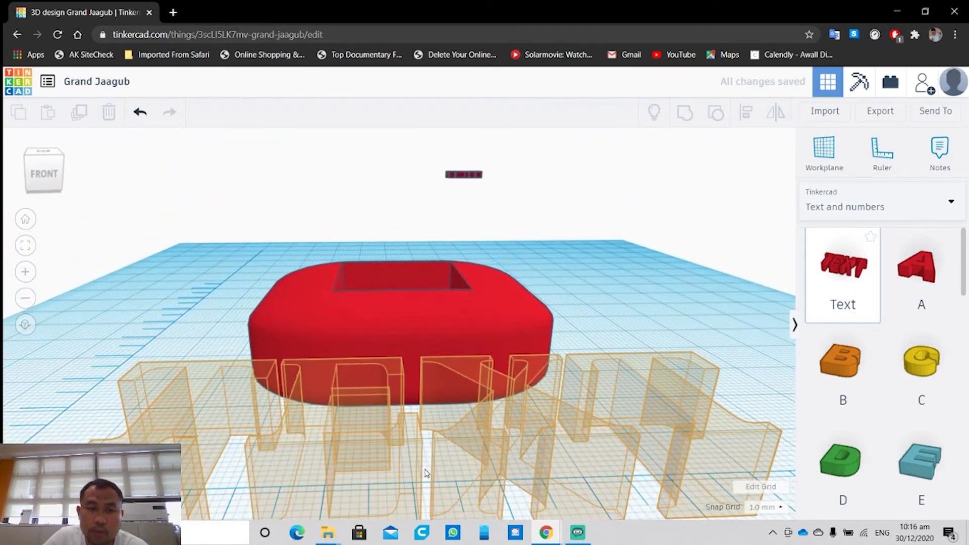
left_click(600, 356)
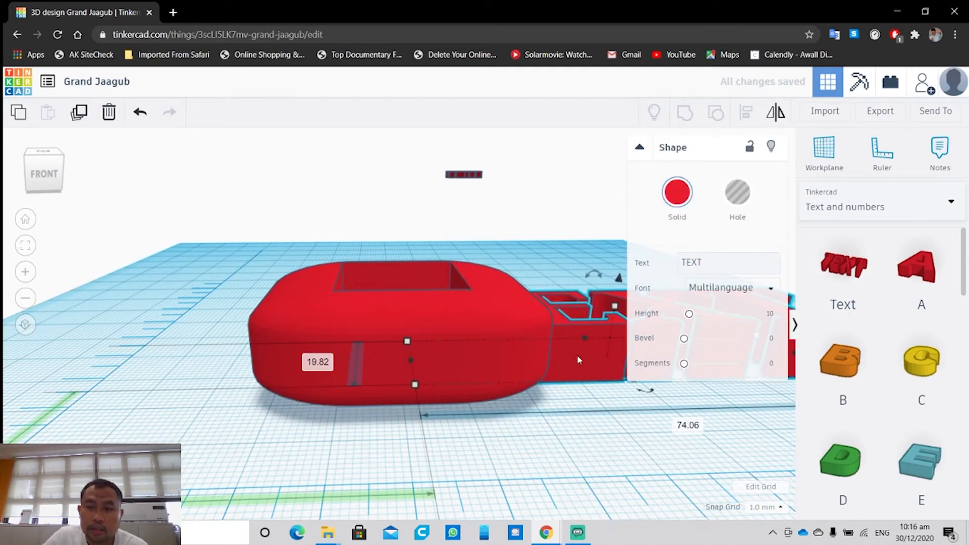
left_click(639, 147)
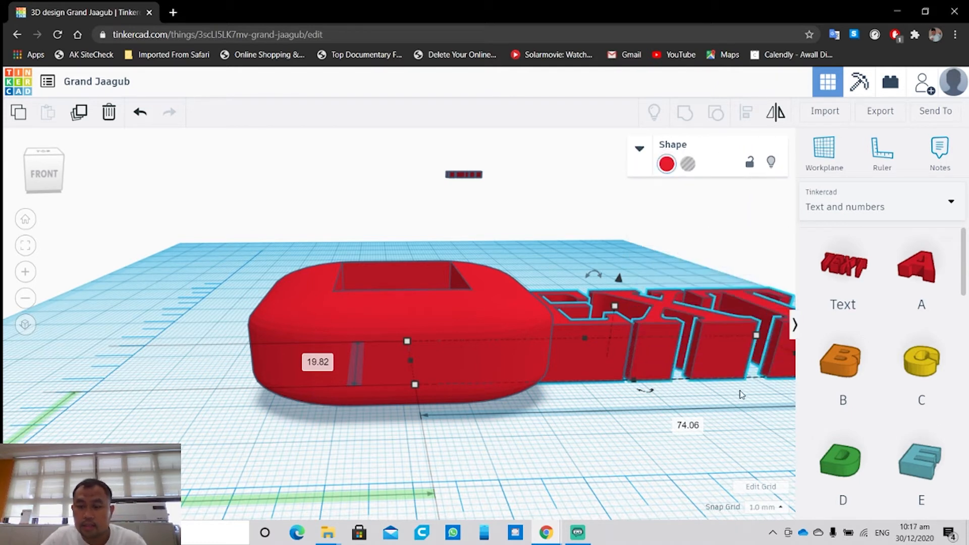
key("Delete")
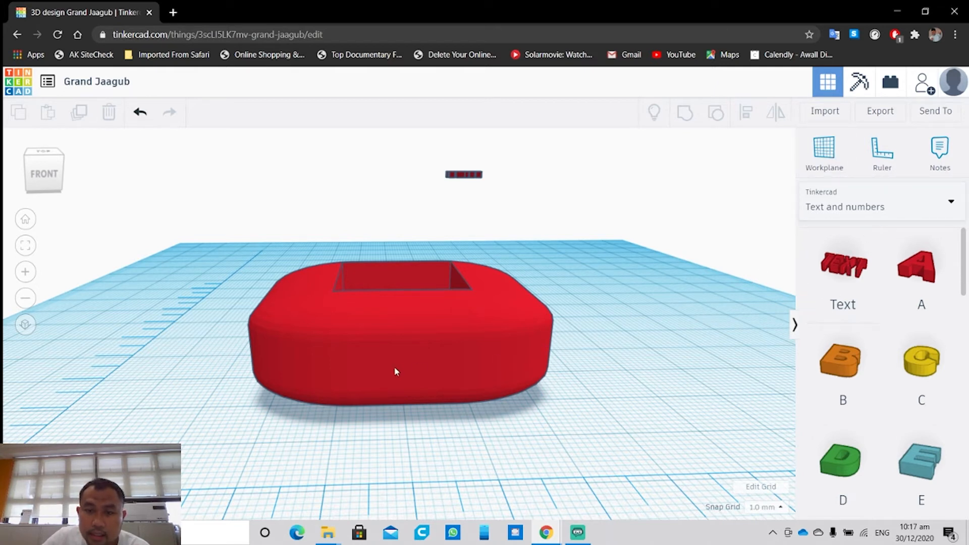
Set the workplane on the block's front face and place a Text shape on it in front of the block.
left_click(824, 151)
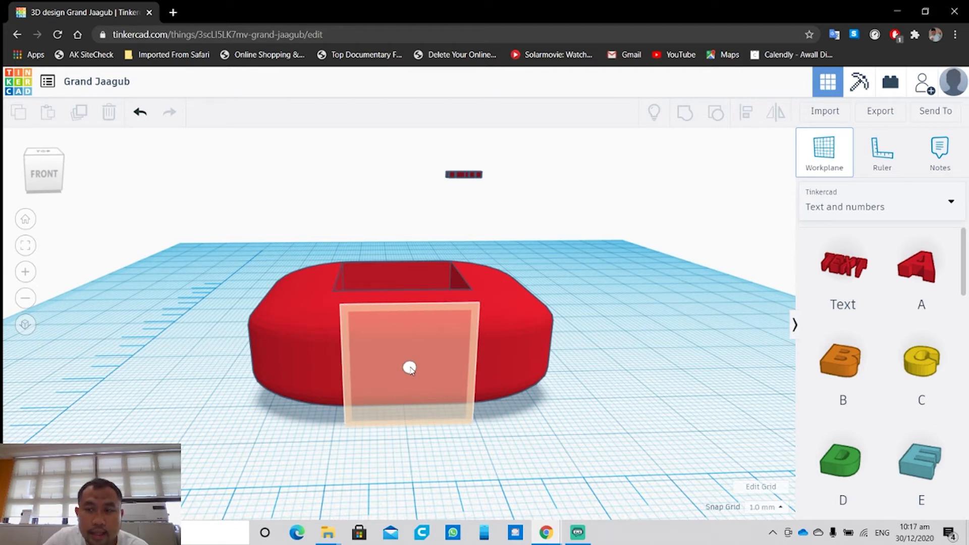
left_click(409, 368)
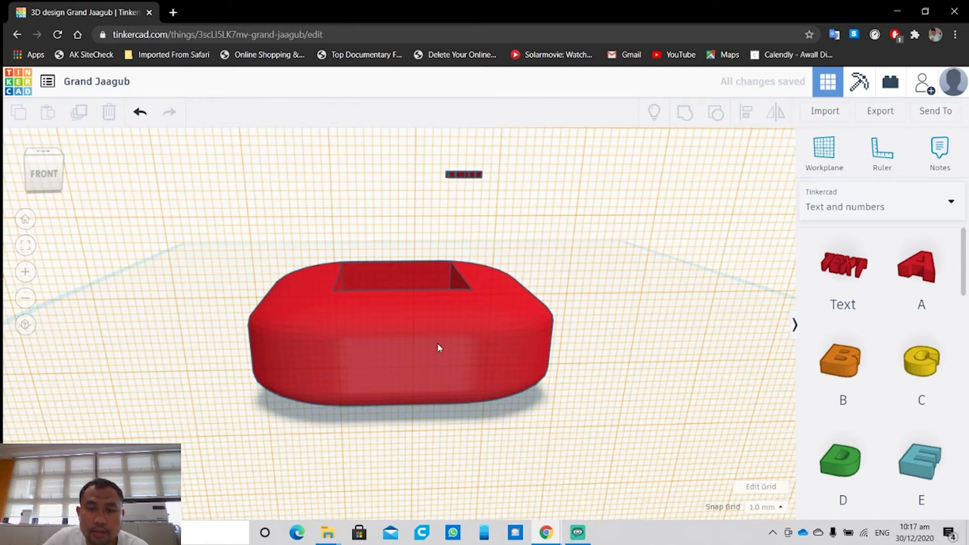
right_click_drag(588, 305, 731, 298)
left_click_drag(842, 282, 419, 323)
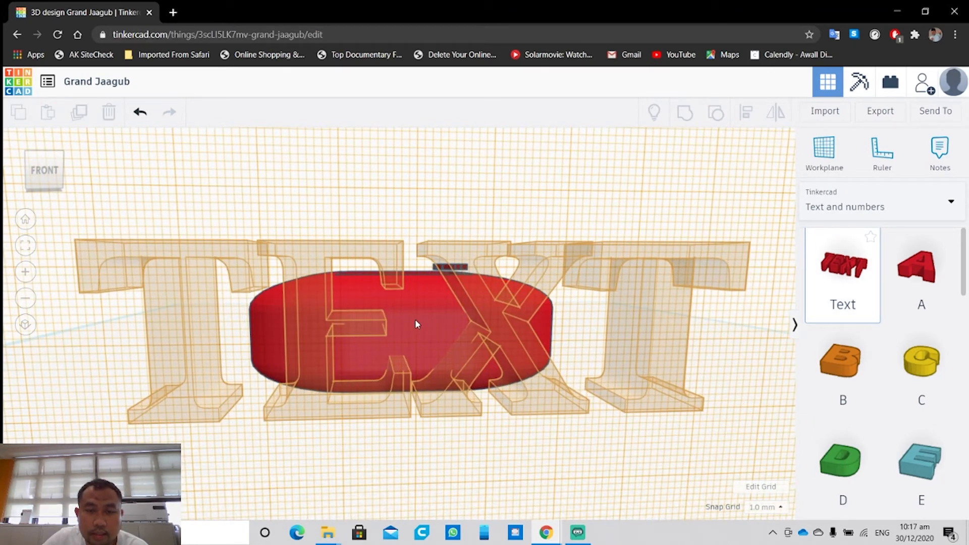
left_click_drag(416, 321, 415, 321)
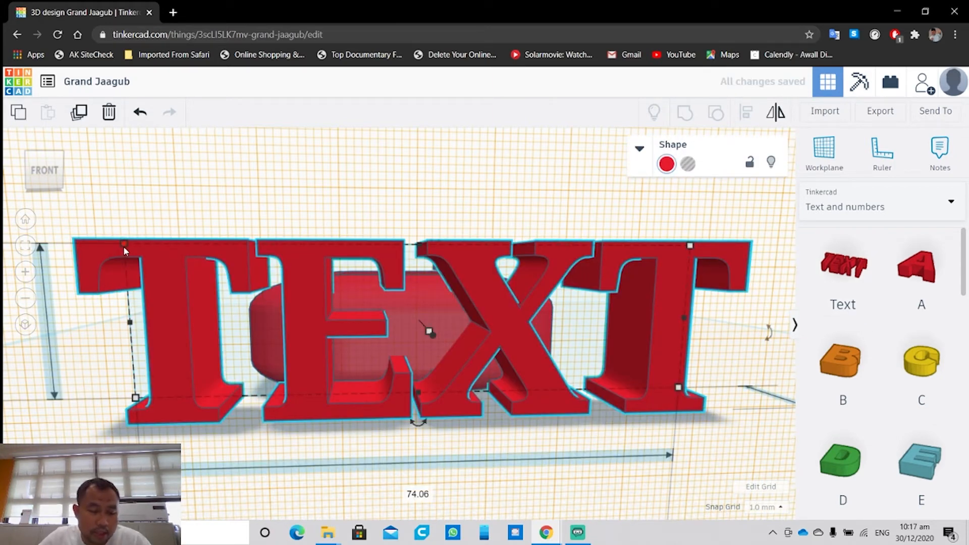
Scale the text proportionally down to about 20 mm wide and 5.5 mm high, and move it onto the middle of the block's front face.
left_click_drag(123, 245, 542, 371)
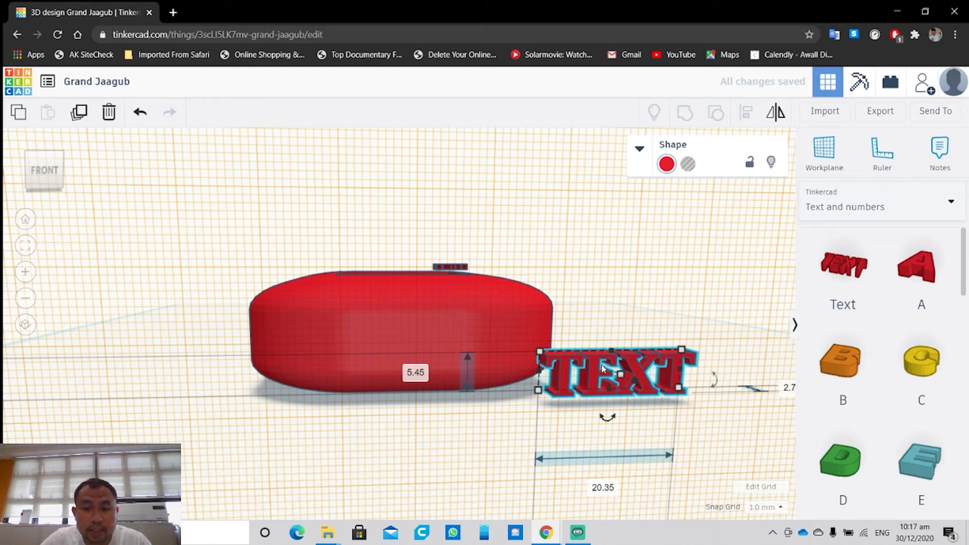
left_click_drag(642, 372, 427, 339)
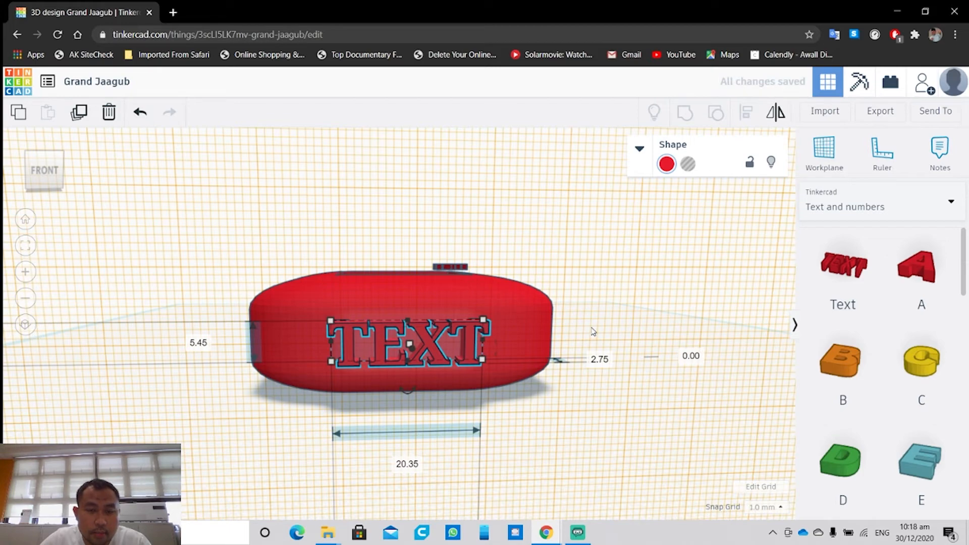
left_click(597, 327)
right_click_drag(599, 324, 427, 357)
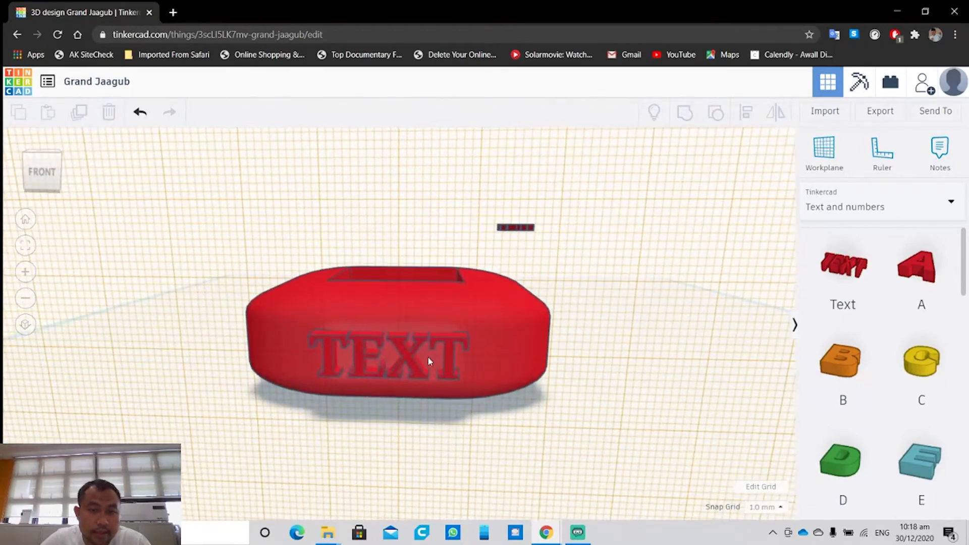
Review the Text shape's settings, including its text content and available fonts, without changing them.
left_click(413, 358)
right_click_drag(574, 325, 659, 180)
left_click(640, 150)
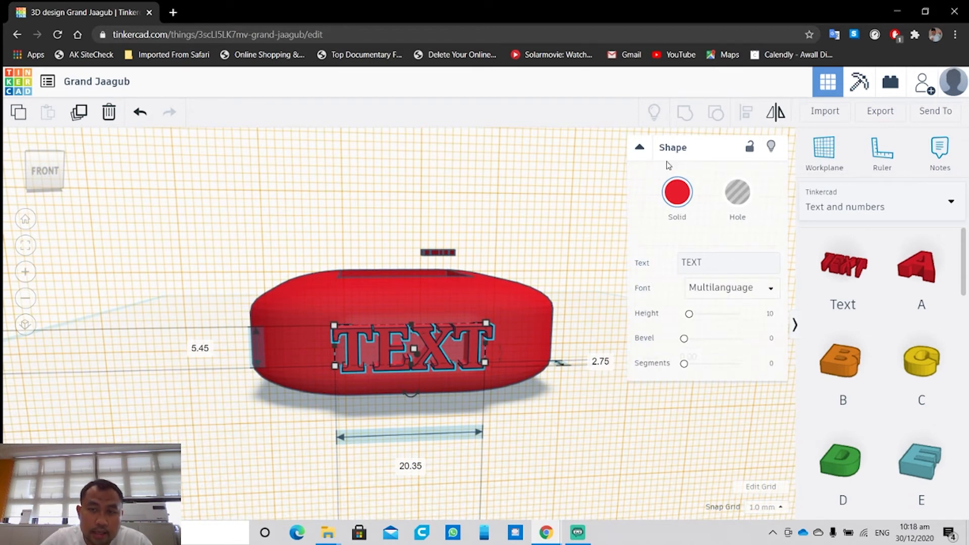
left_click(710, 263)
left_click(764, 288)
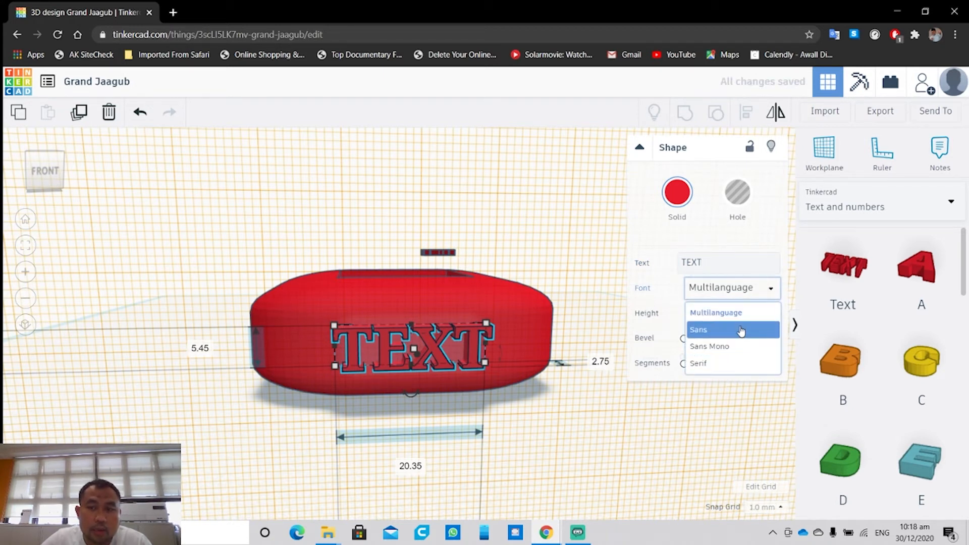
left_click(652, 261)
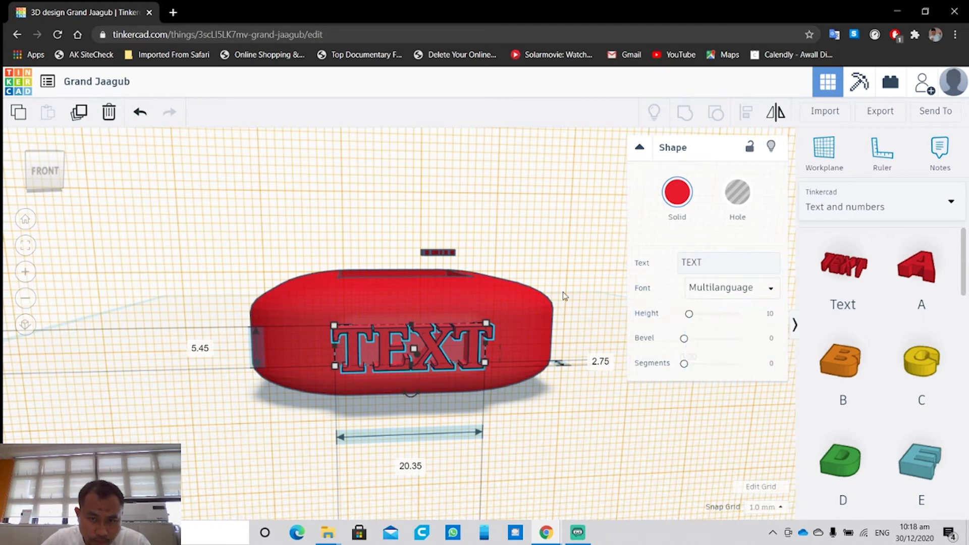
left_click(582, 262)
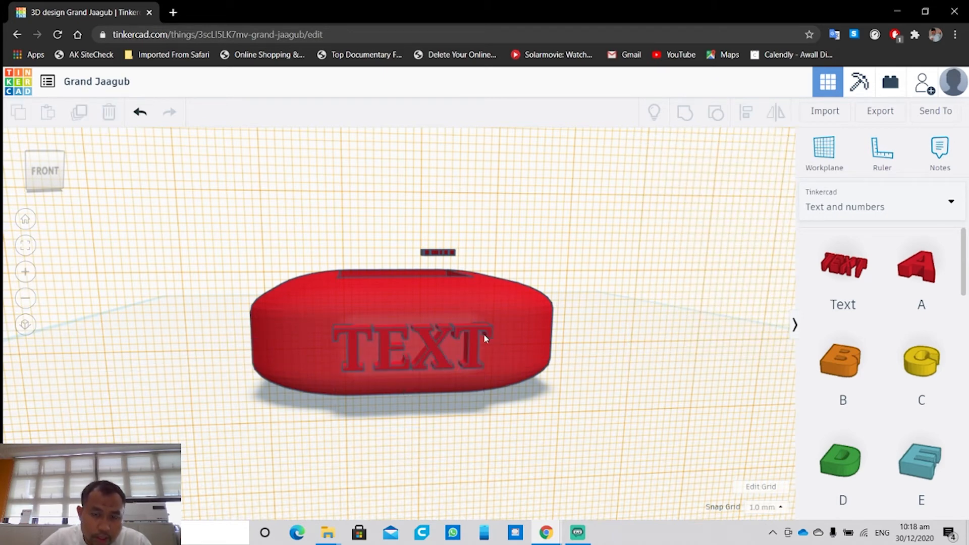
Align the text with the block so that it is centred both vertically and horizontally on the front face.
right_click_drag(623, 263, 525, 320)
left_click(304, 391)
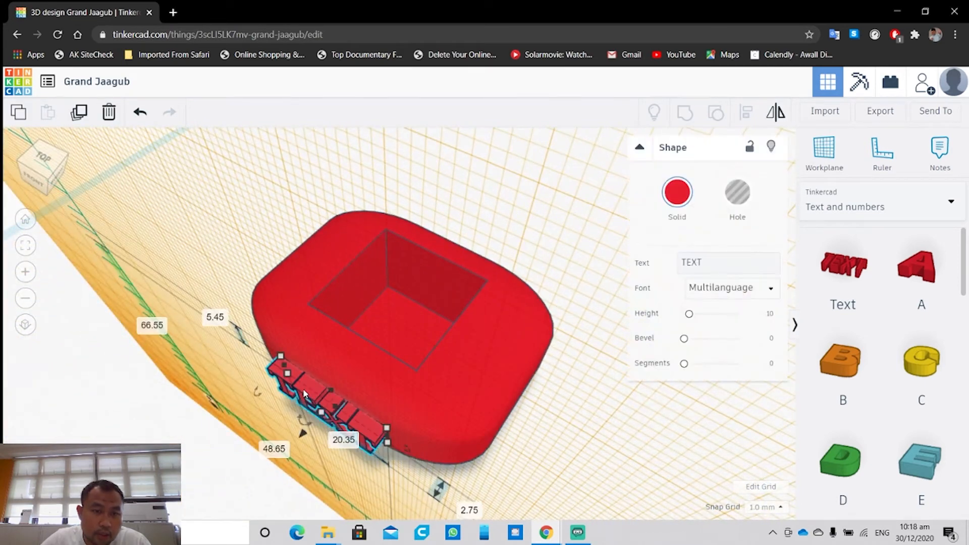
left_click(475, 374, "shift")
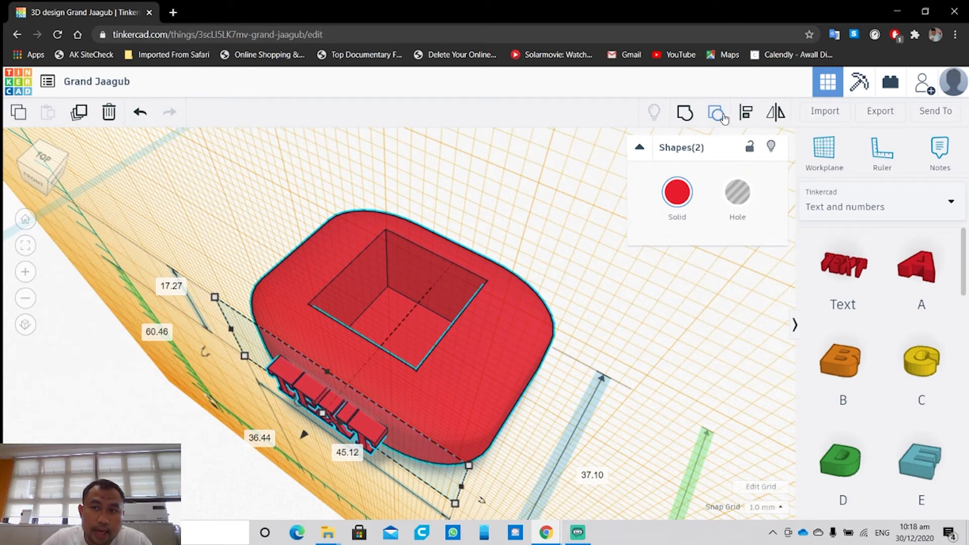
left_click(743, 115)
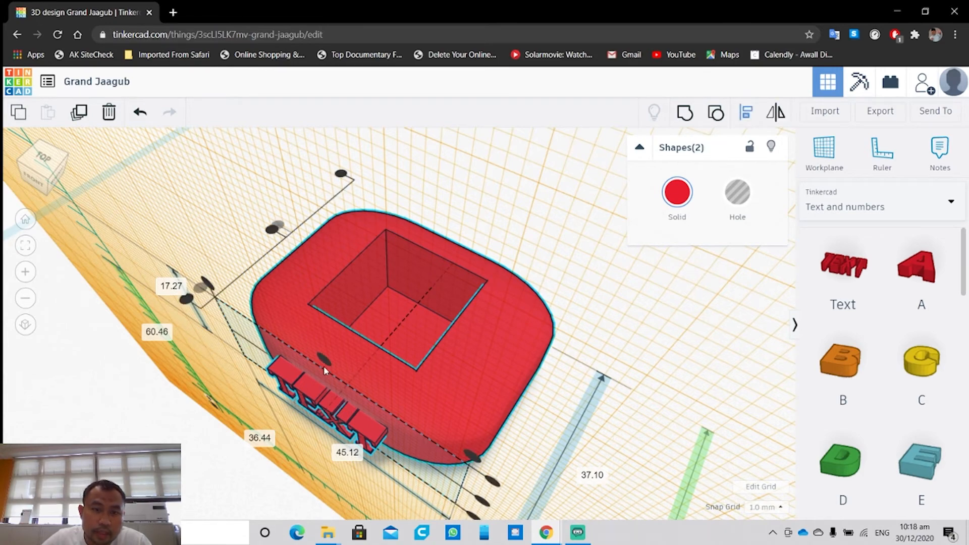
right_click_drag(489, 277, 454, 324)
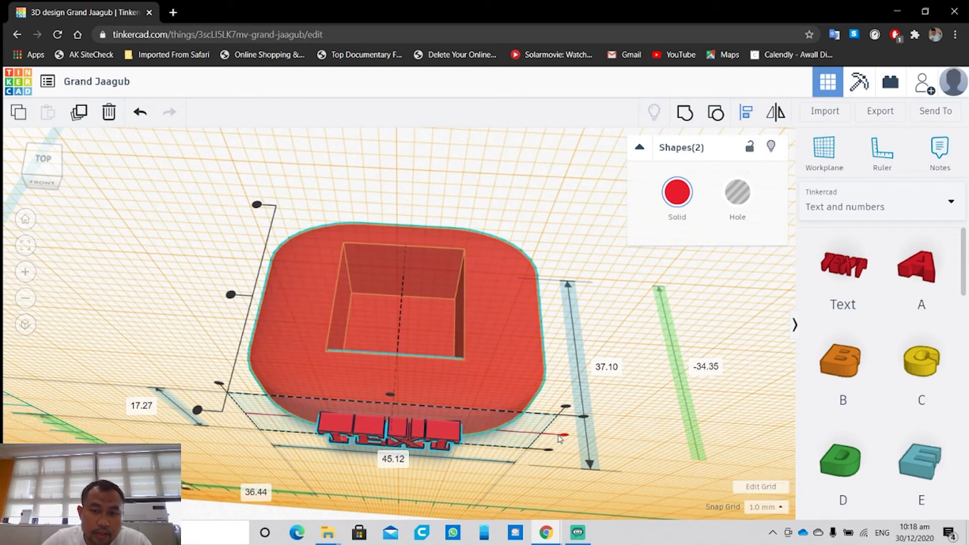
left_click(564, 435)
right_click_drag(565, 437, 498, 272)
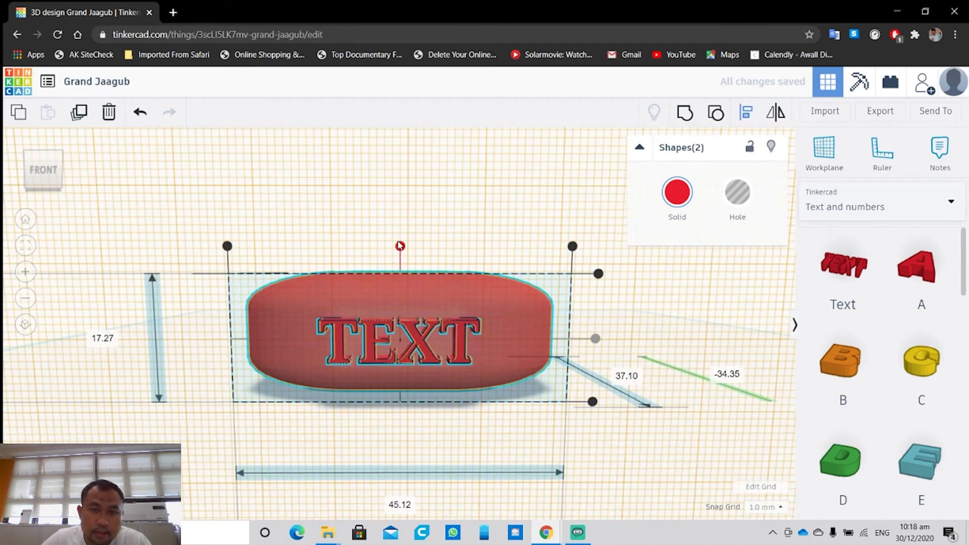
left_click(400, 246)
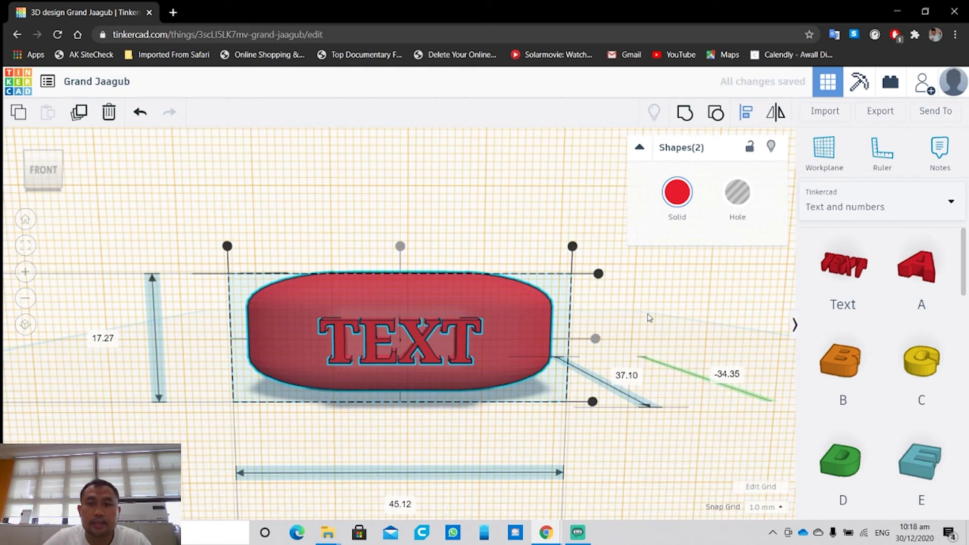
left_click(650, 318)
Return the workplane to the default base grid and view the block and text at an angle.
left_click(821, 154)
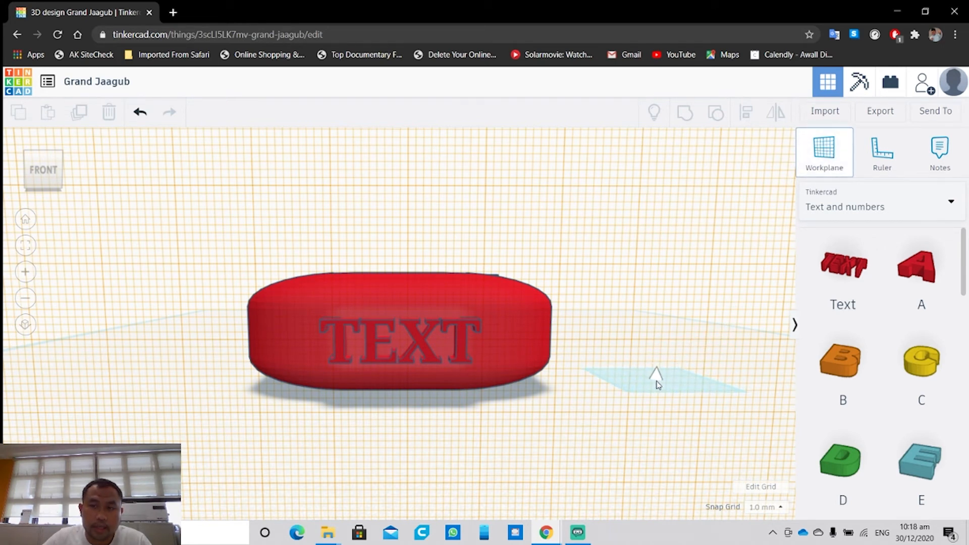
left_click(657, 383)
right_click_drag(660, 350, 317, 333)
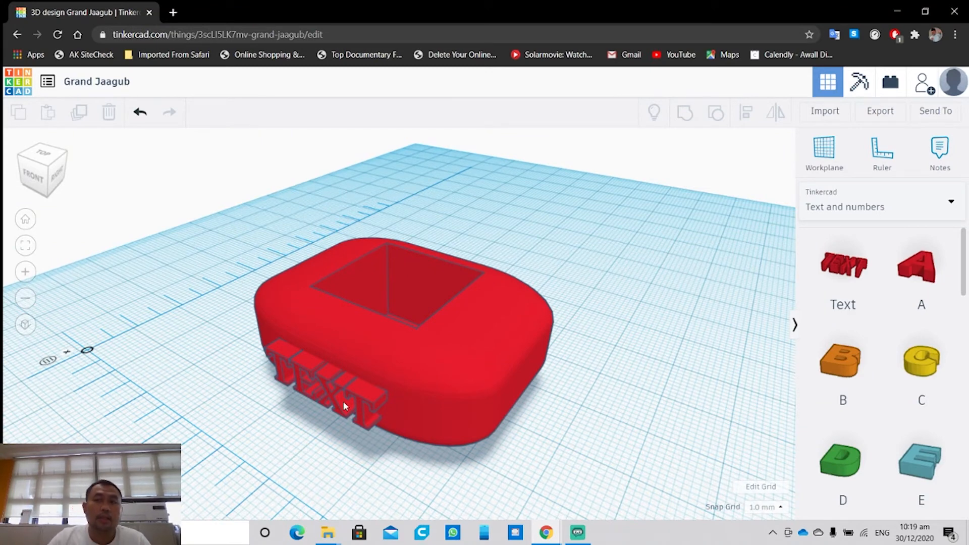
Group the text and the block into one shape.
left_click_drag(188, 222, 654, 502)
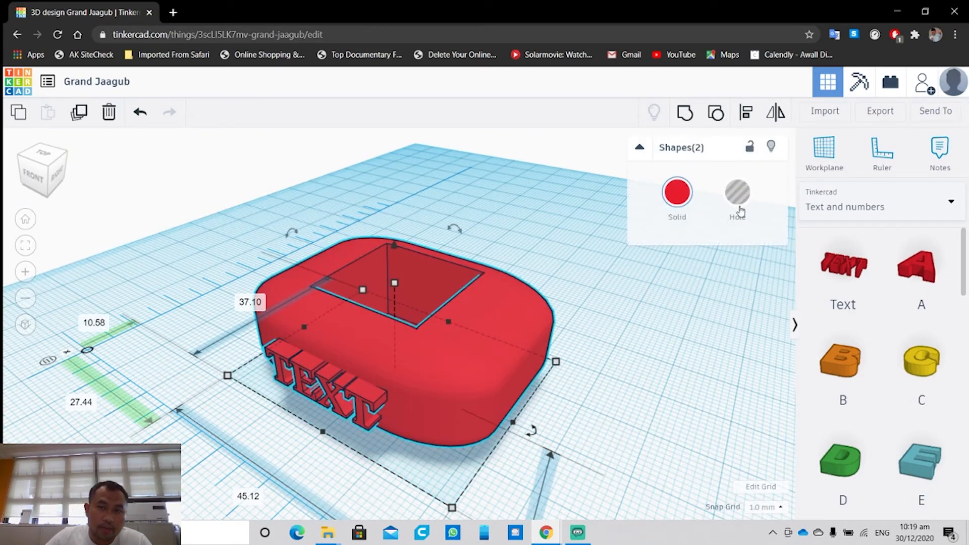
left_click(693, 119)
left_click(639, 347)
right_click_drag(482, 393, 587, 340)
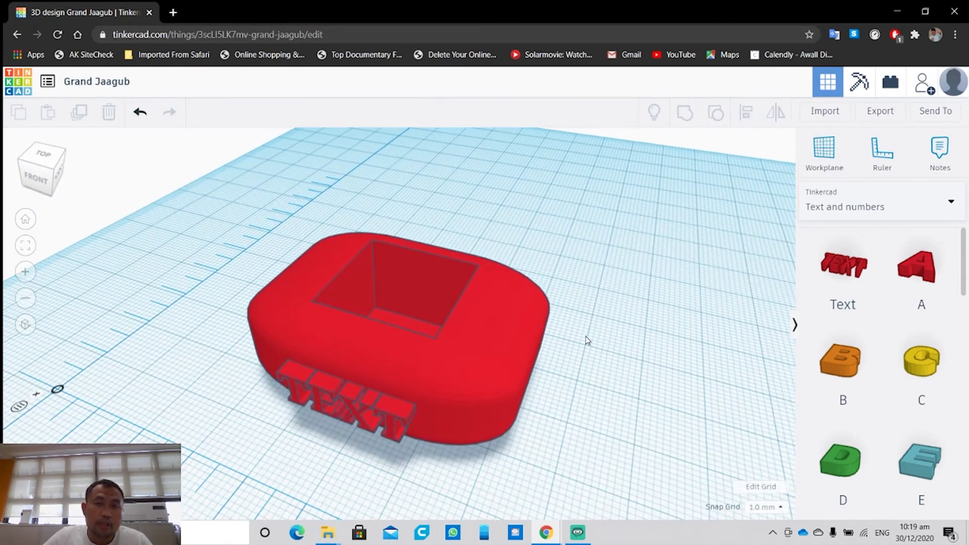
right_click_drag(585, 336, 638, 341)
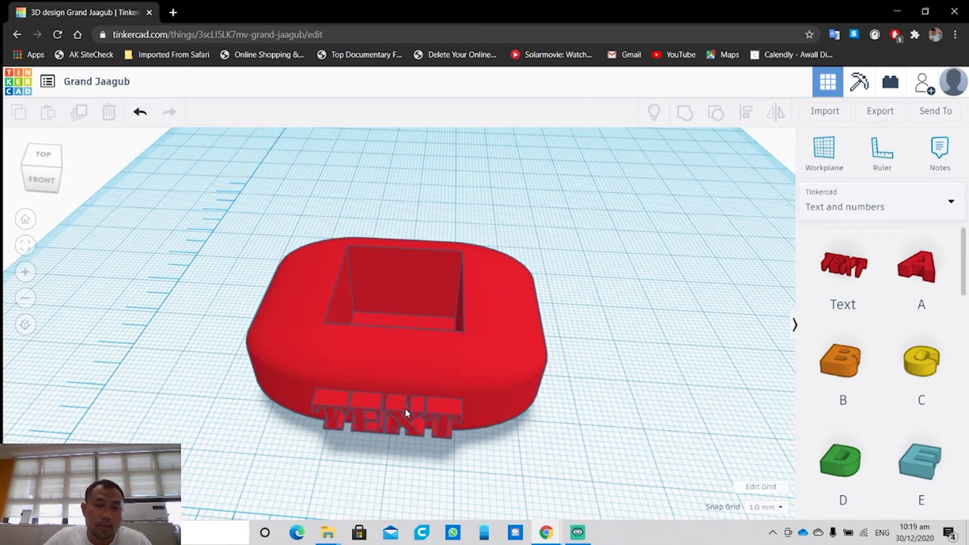
Ungroup the combined shape so the text separates from the block.
left_click(446, 413)
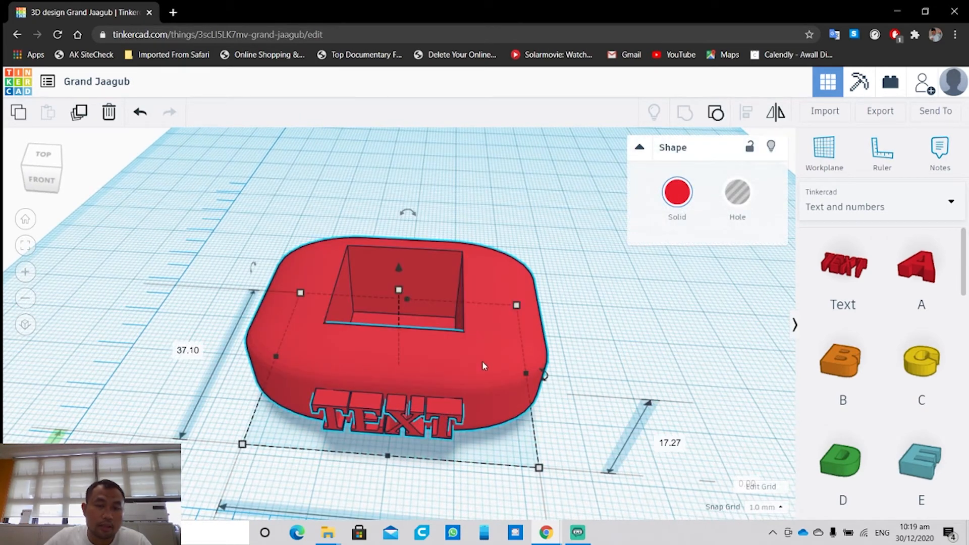
left_click(594, 303)
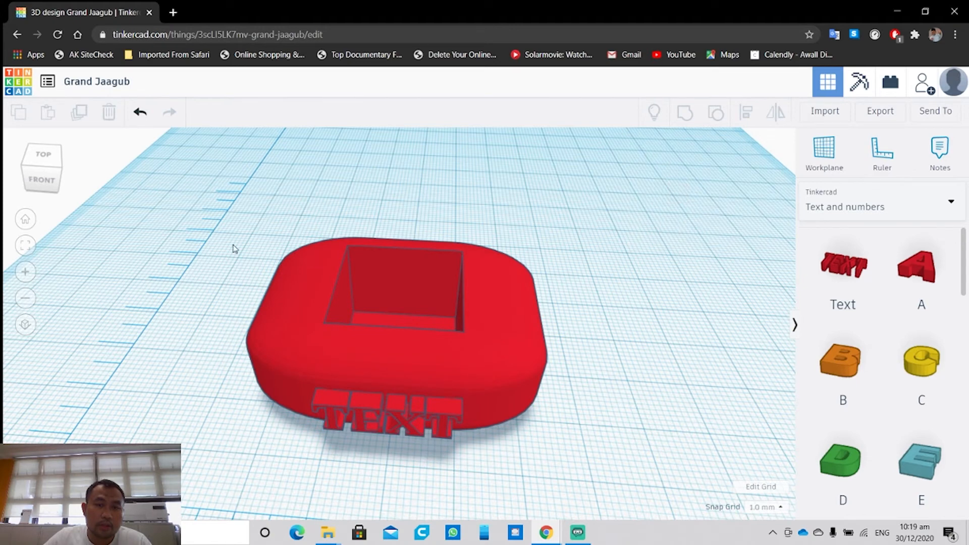
left_click(505, 310)
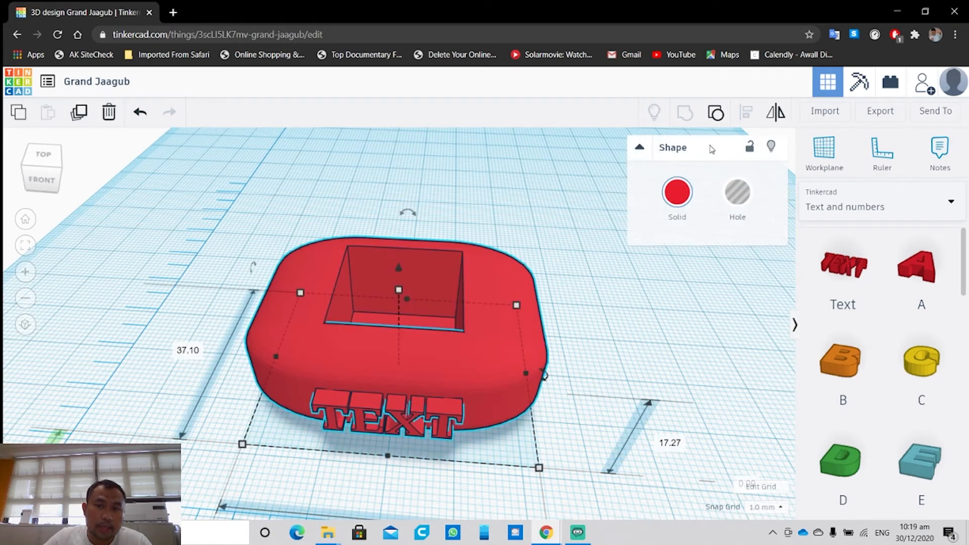
left_click(716, 112)
left_click(596, 308)
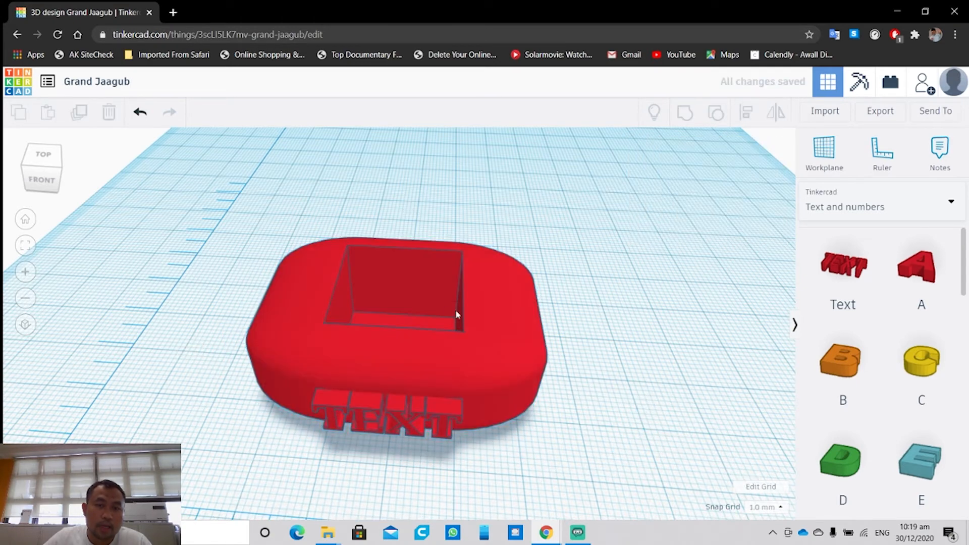
Ungroup the block to separate the rounded red body from the hole box that cuts its pocket.
left_click(433, 309)
right_click_drag(432, 303, 545, 357)
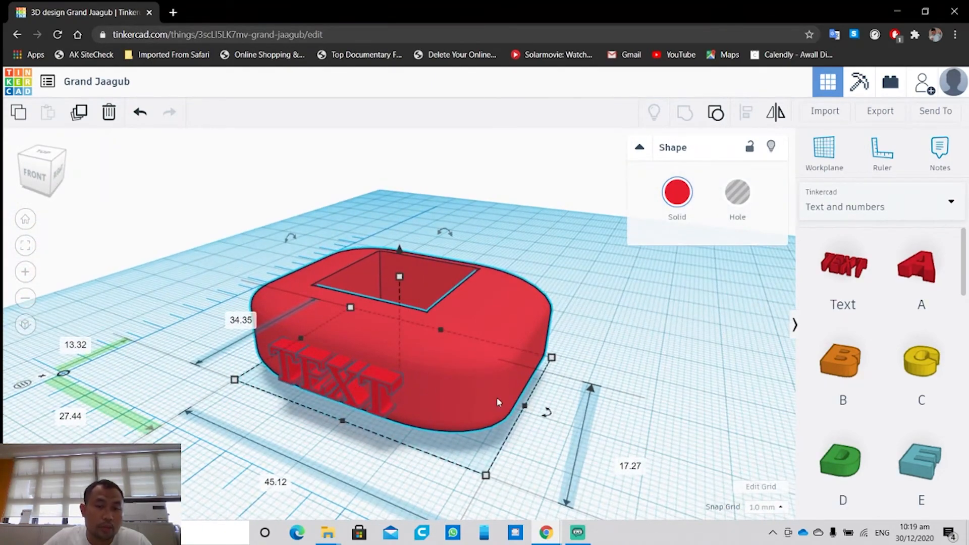
left_click(723, 370)
right_click_drag(360, 333, 619, 290)
left_click(500, 297)
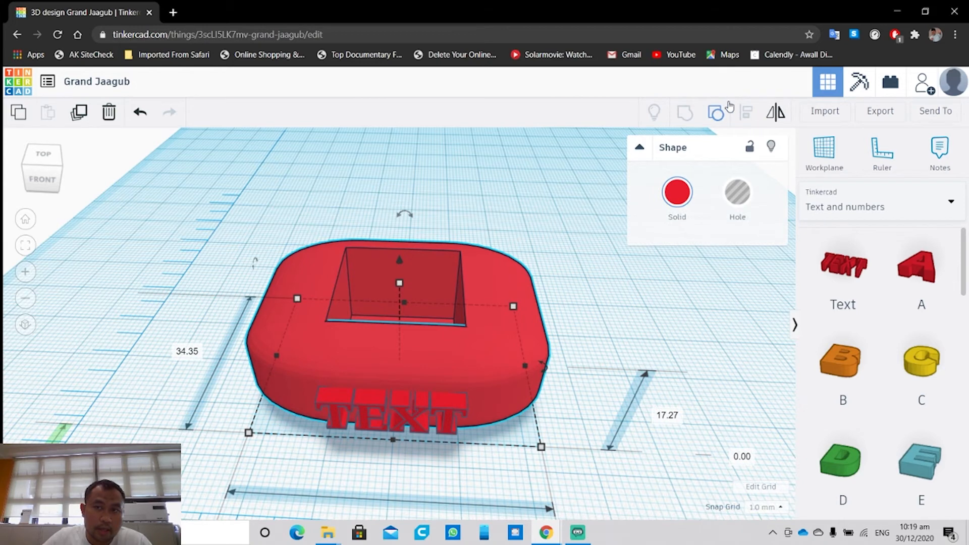
left_click(715, 112)
left_click(595, 331)
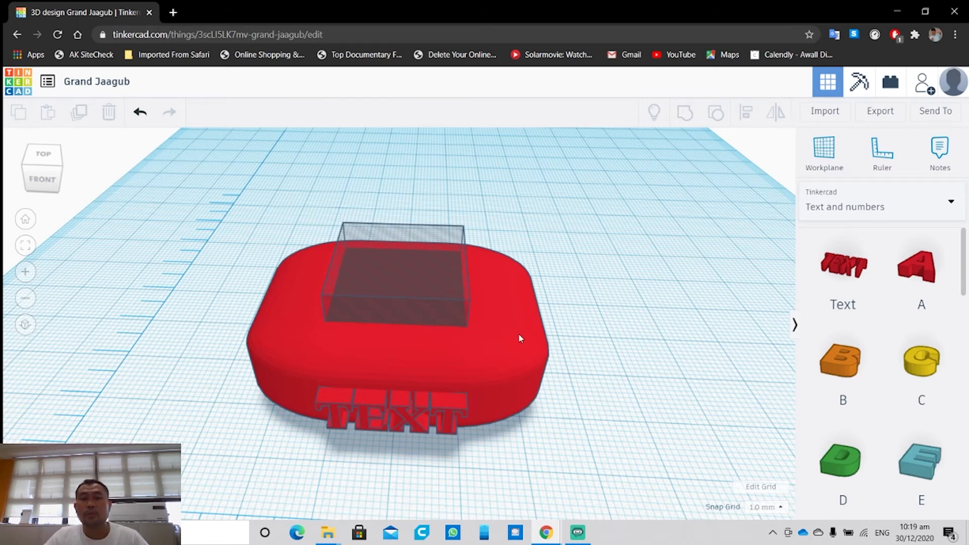
Select the text, the rounded block and the hole box one after another to check each part's own settings.
left_click(443, 397)
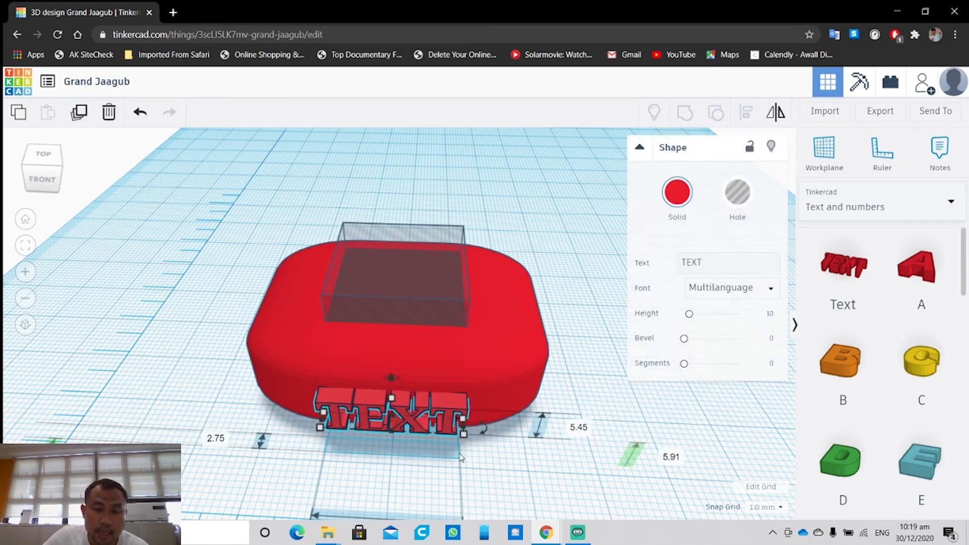
left_click(493, 376)
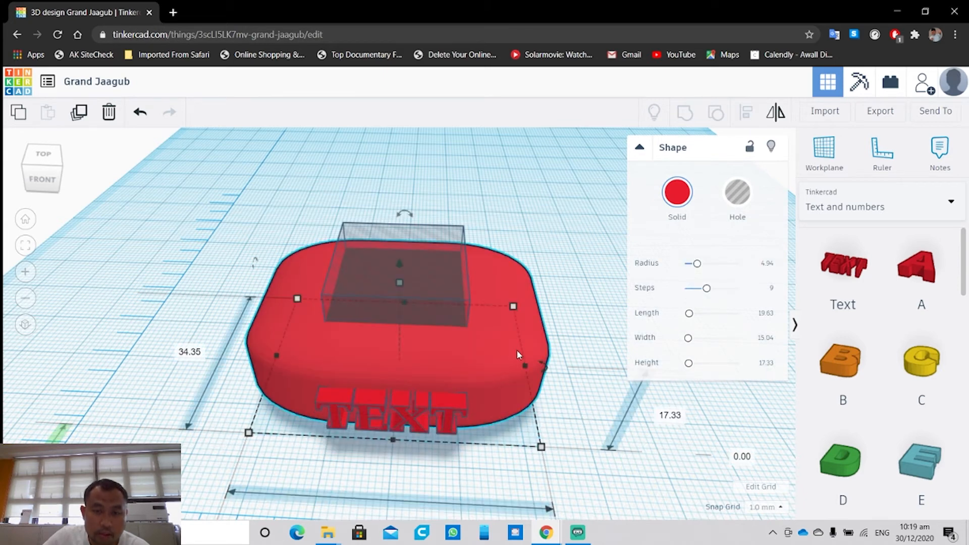
left_click(430, 274)
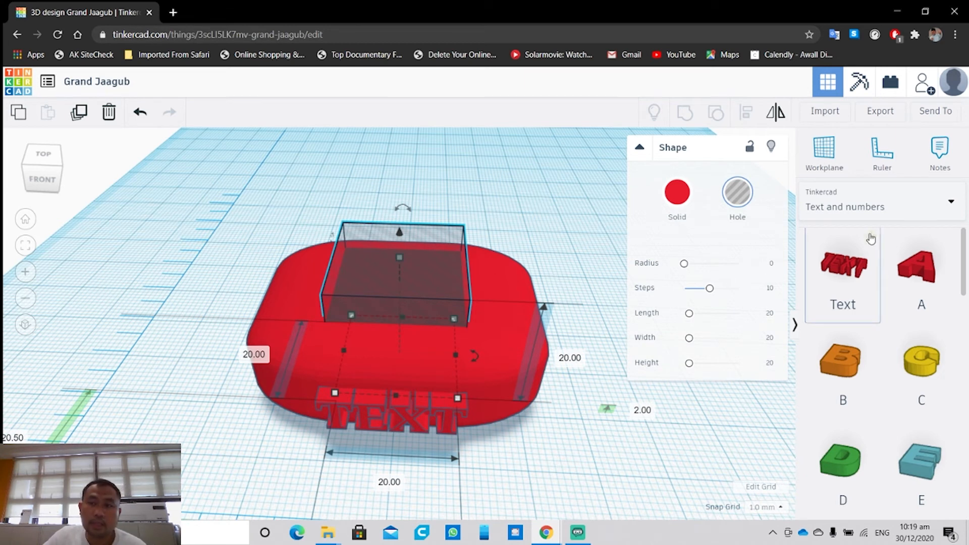
Browse the shape library's Characters category, followed by the Connectors category.
left_click(875, 208)
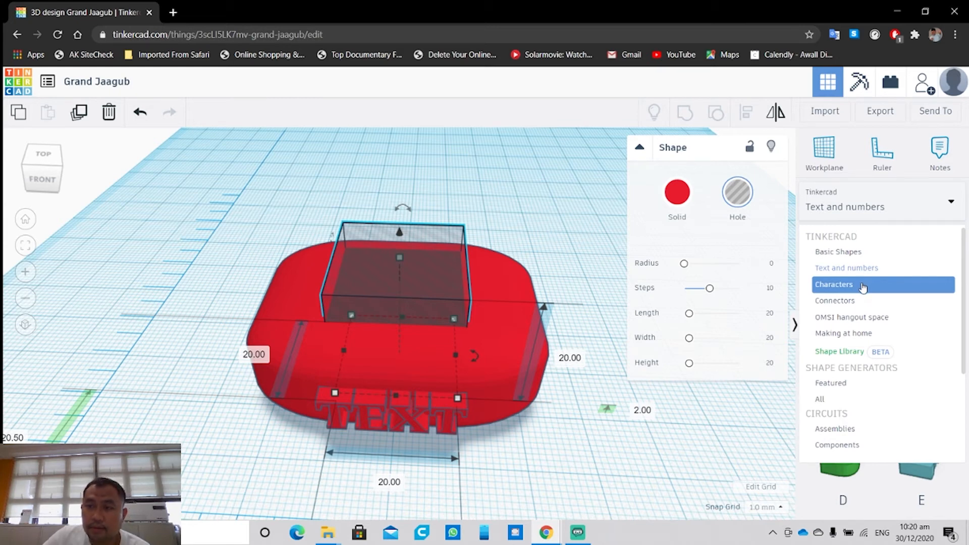
left_click(863, 287)
left_click(876, 208)
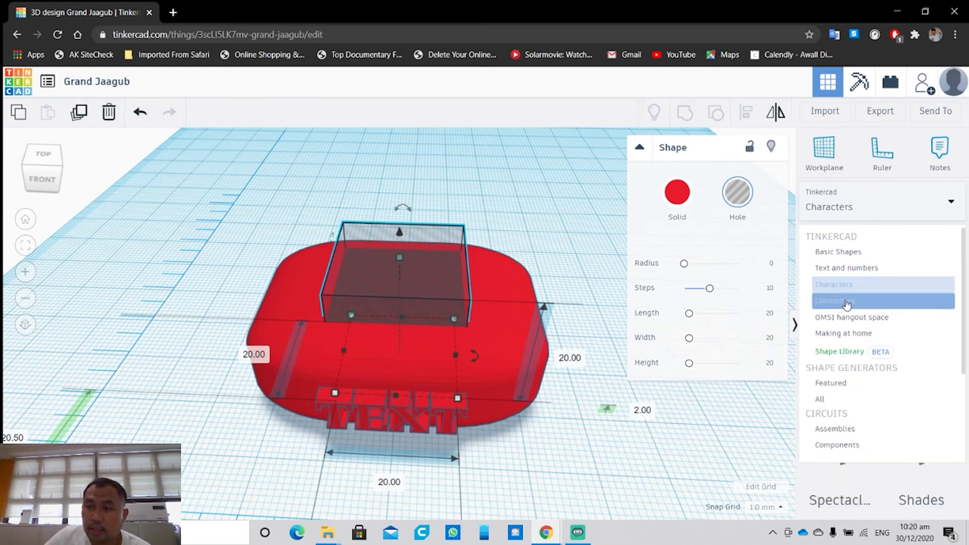
left_click(847, 301)
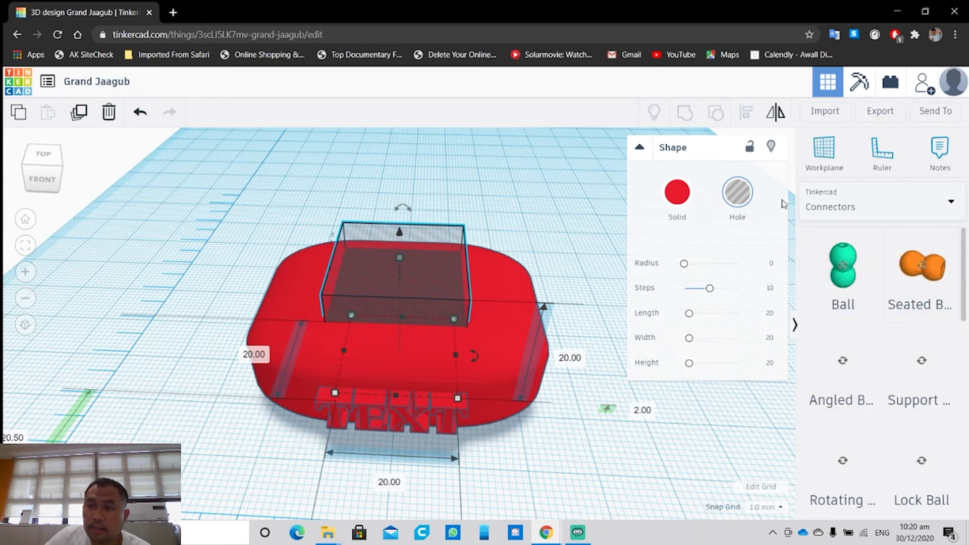
Look through the Connectors category and both pages of the Making at home category in the shape library.
left_click(640, 147)
scroll(901, 387, "down", 1)
scroll(901, 387, "down", 10)
scroll(900, 389, "up", 10)
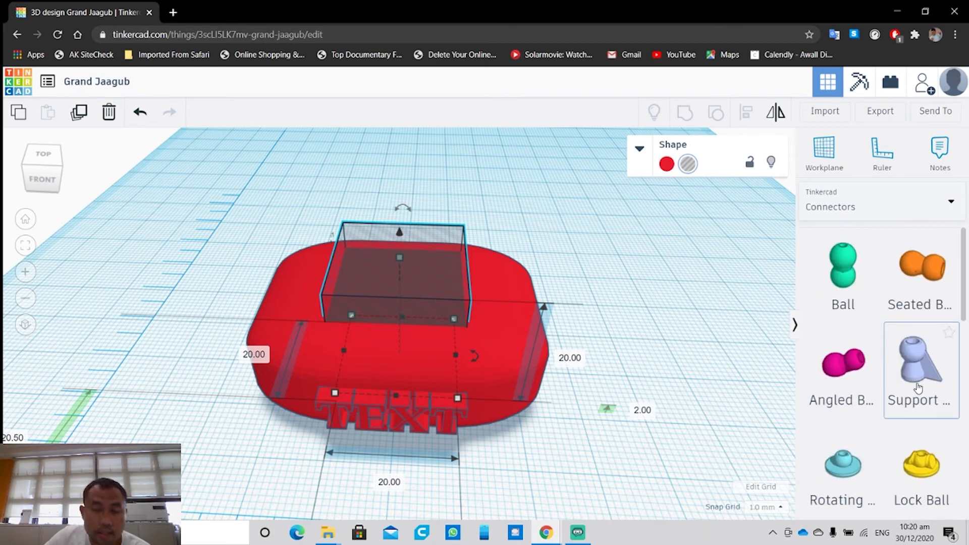
left_click(867, 208)
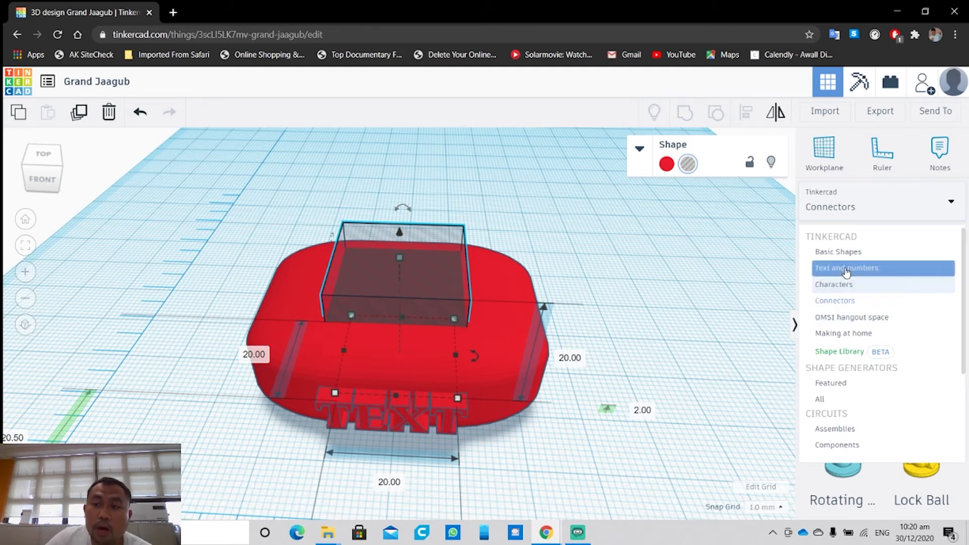
left_click(851, 333)
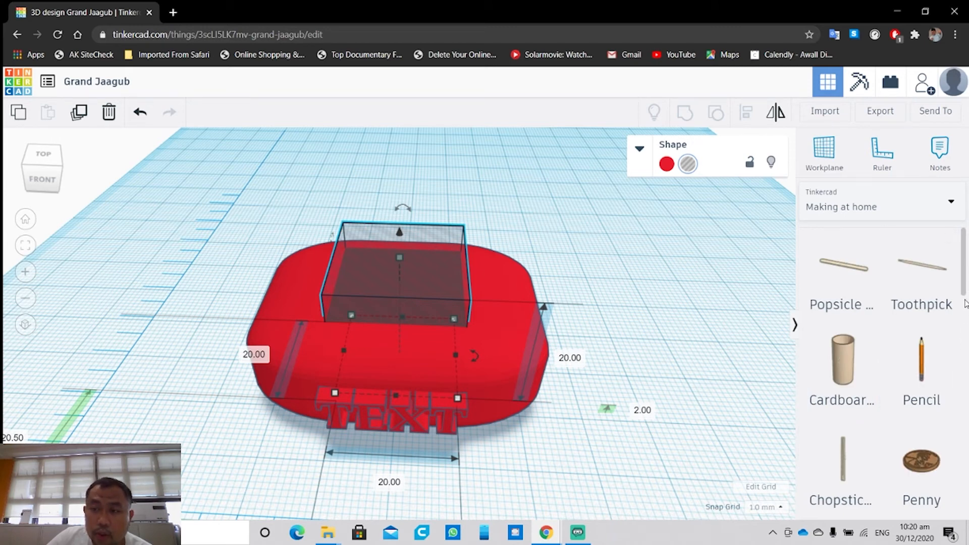
left_click_drag(963, 287, 951, 515)
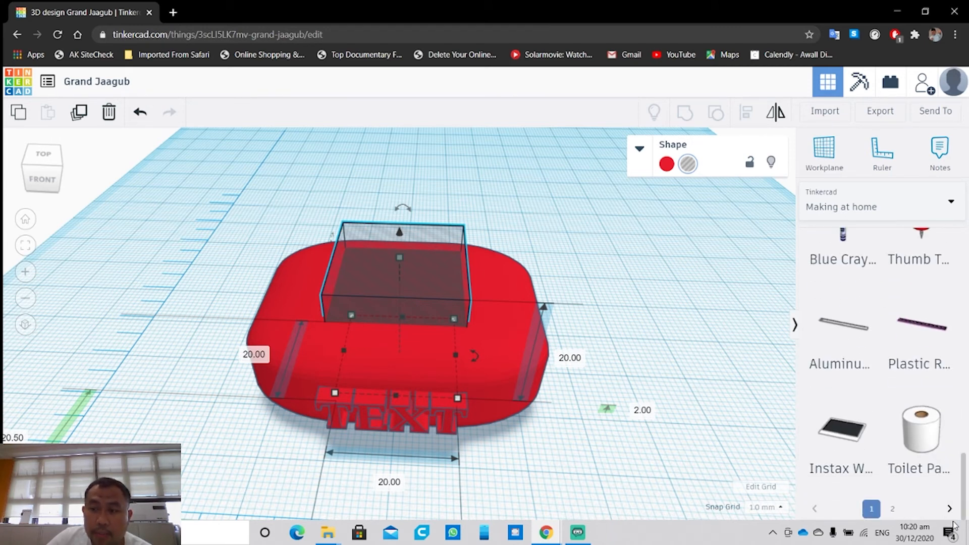
left_click(890, 511)
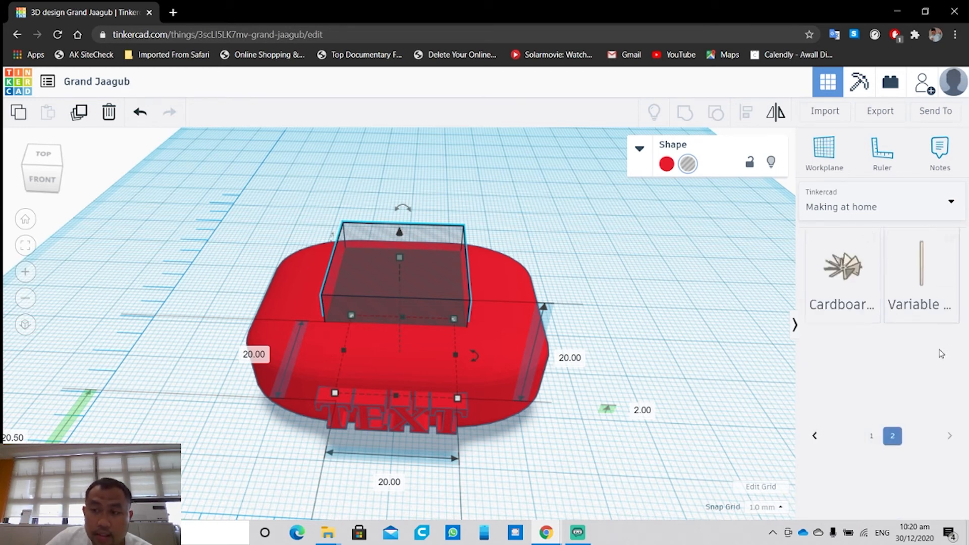
Place an ISO metric thread from the Featured shape generators on the workplane beside the red block and inspect it up close.
left_click(931, 207)
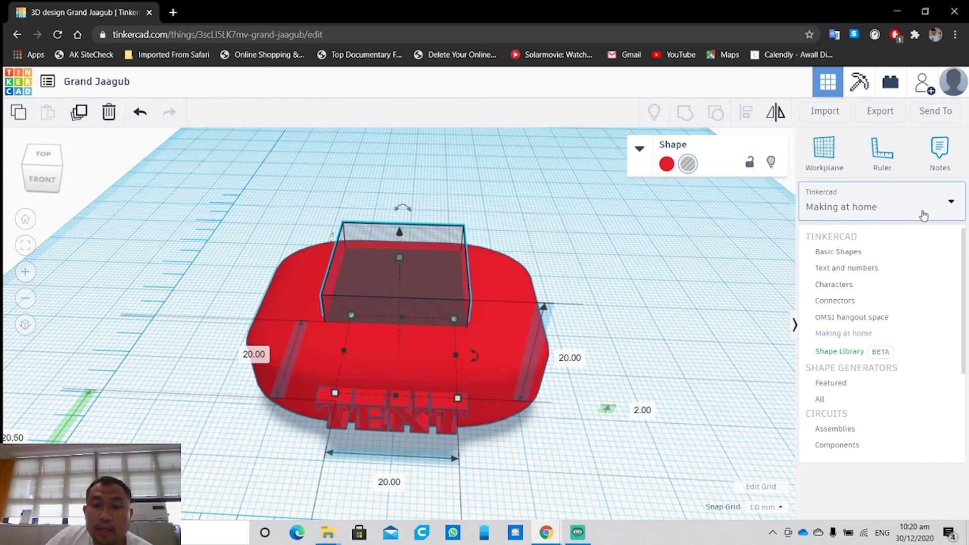
left_click(872, 381)
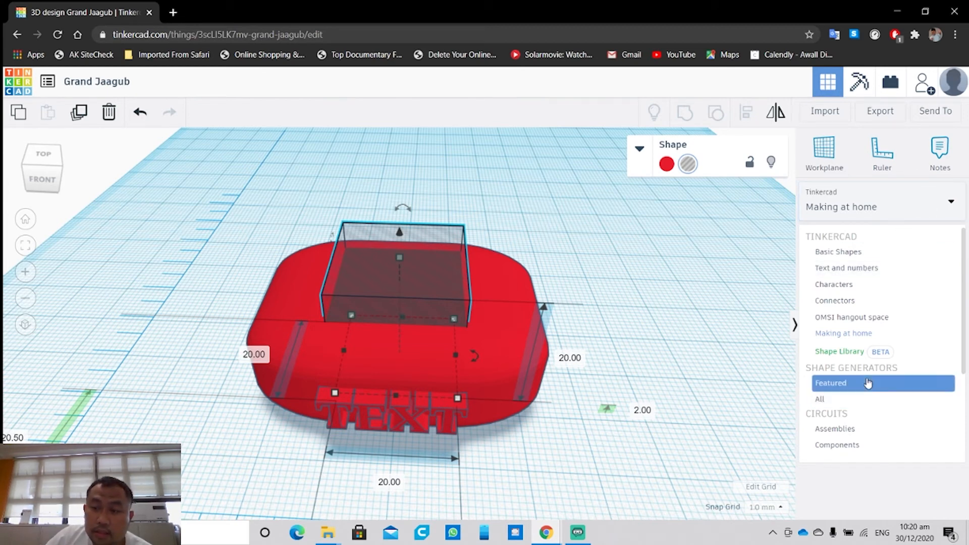
left_click(853, 387)
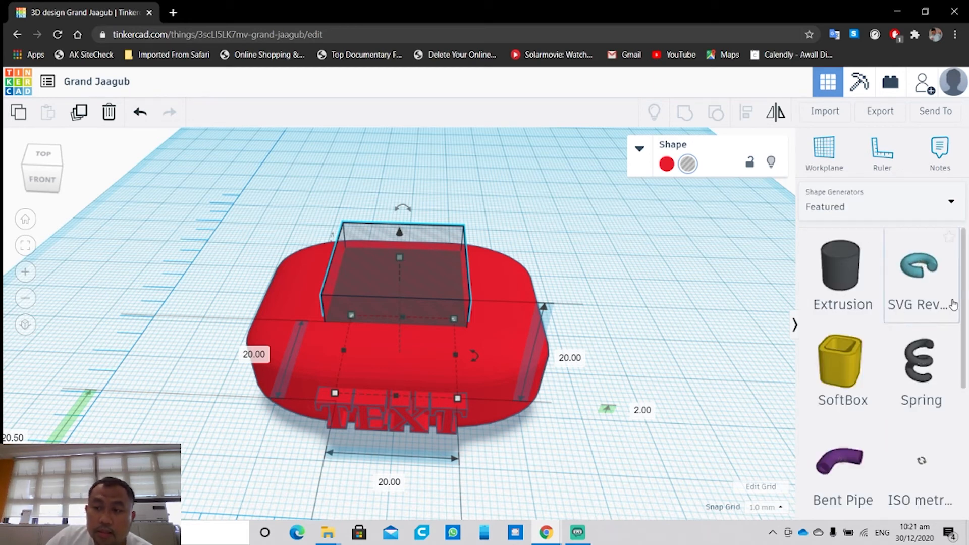
scroll(960, 309, "down", 1)
scroll(960, 308, "down", 3)
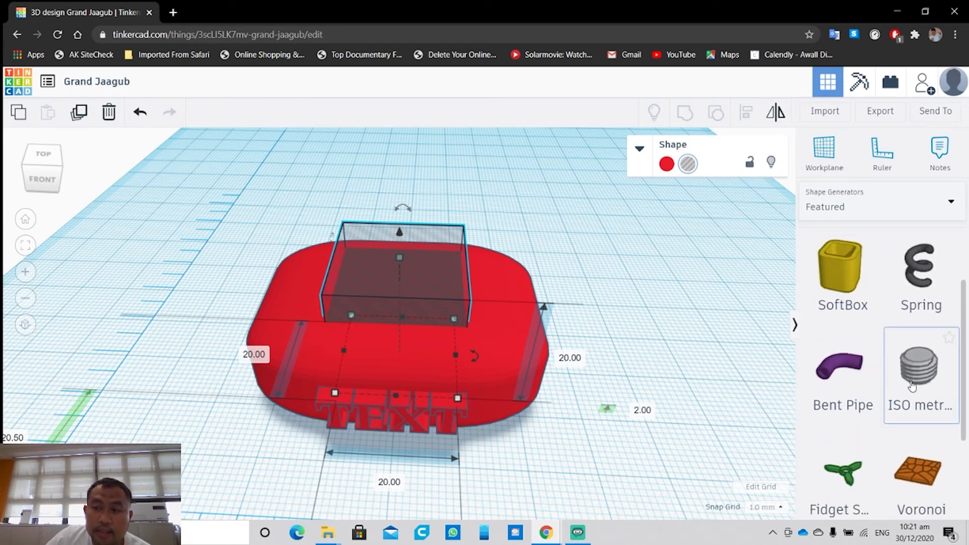
left_click(694, 326)
left_click(612, 265)
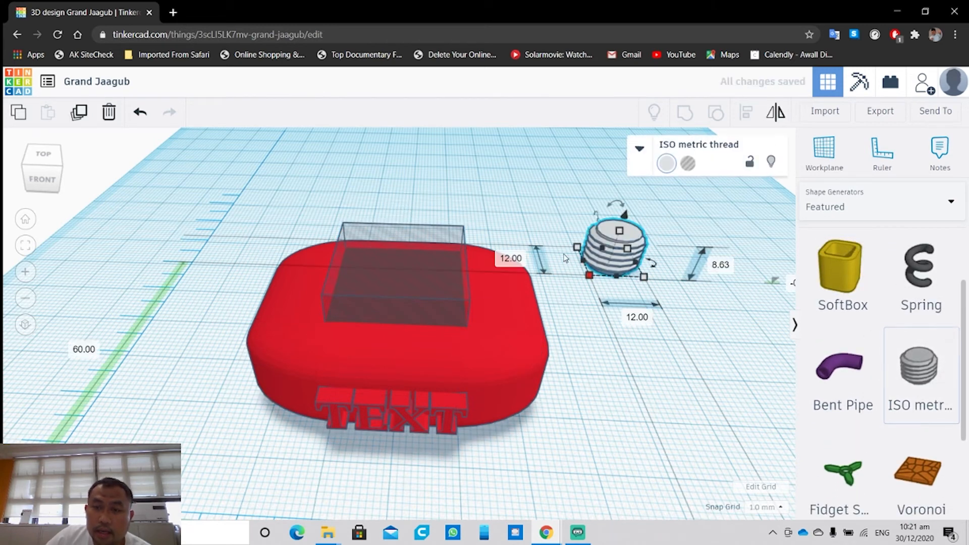
right_click_drag(685, 222, 630, 248)
right_click_drag(701, 236, 770, 248)
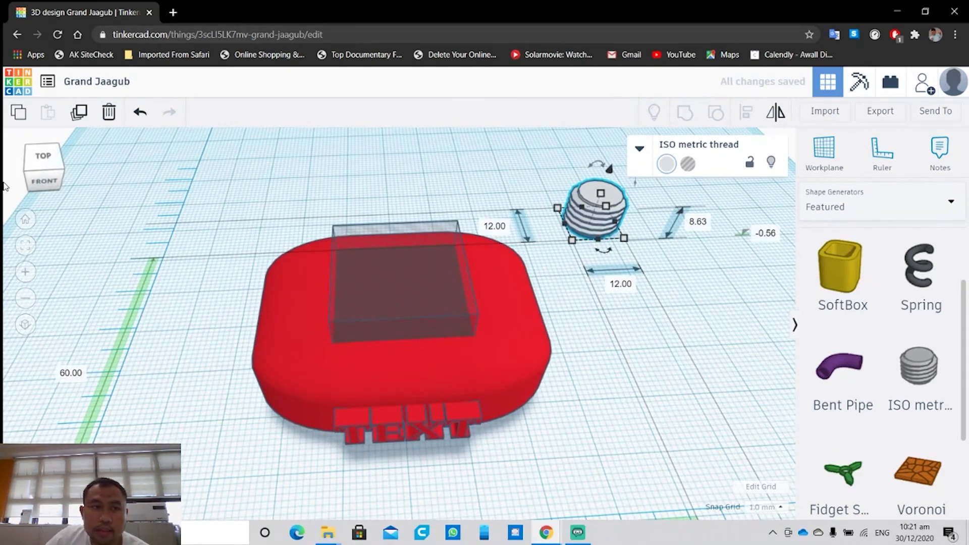
left_click(25, 246)
right_click_drag(455, 299, 539, 290)
Place a Fidget Spinner from the Featured shape generators on the workplane near the thread, then deselect it.
scroll(886, 382, "down", 3)
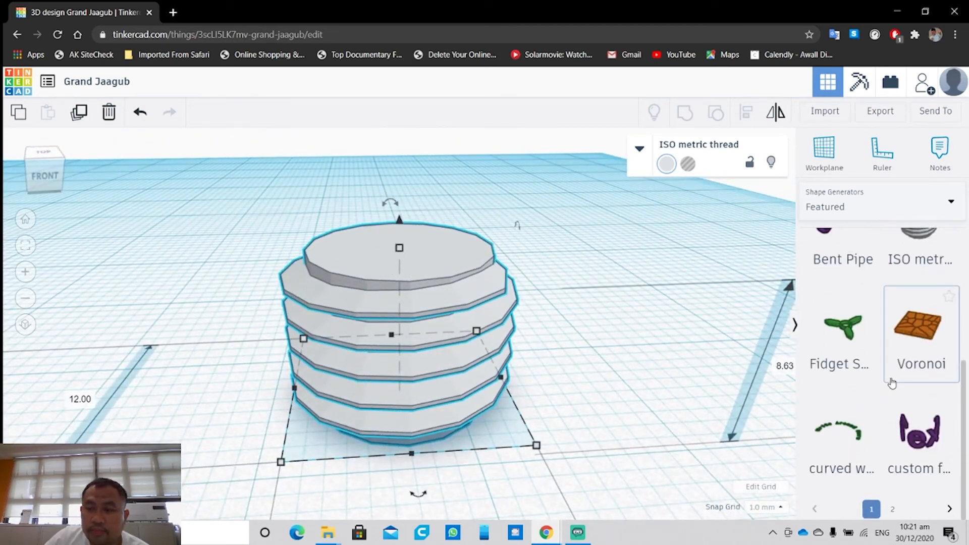
left_click(846, 346)
left_click(662, 331)
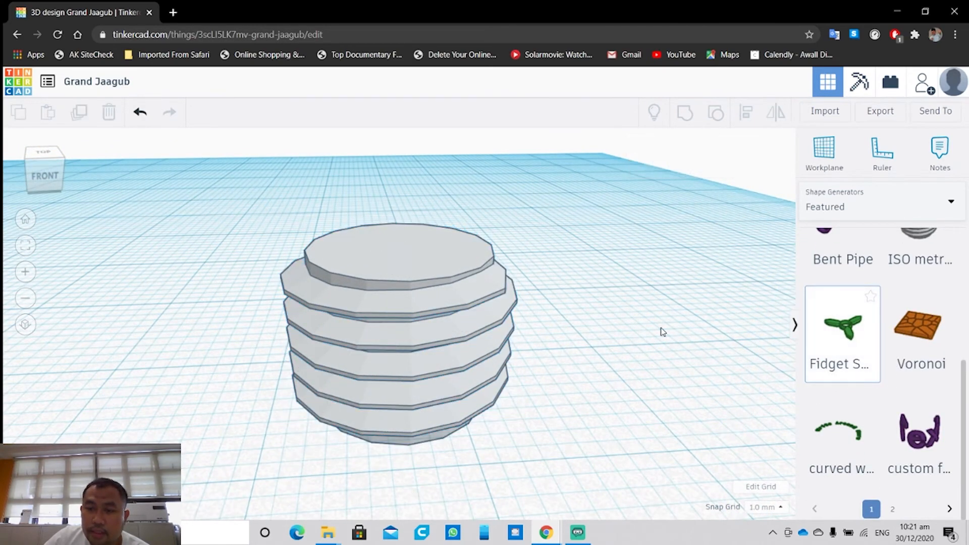
left_click(837, 341)
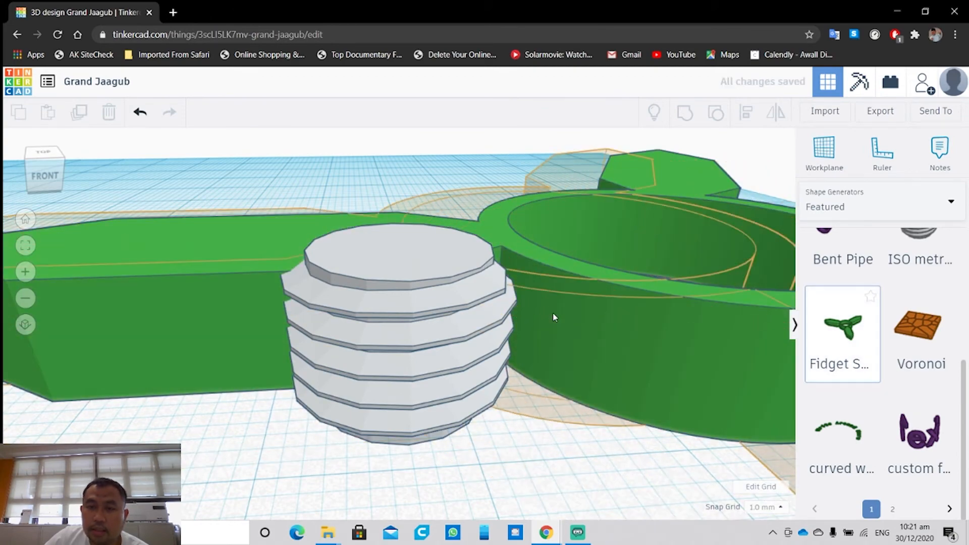
scroll(624, 379, "down", 1)
scroll(616, 378, "down", 6)
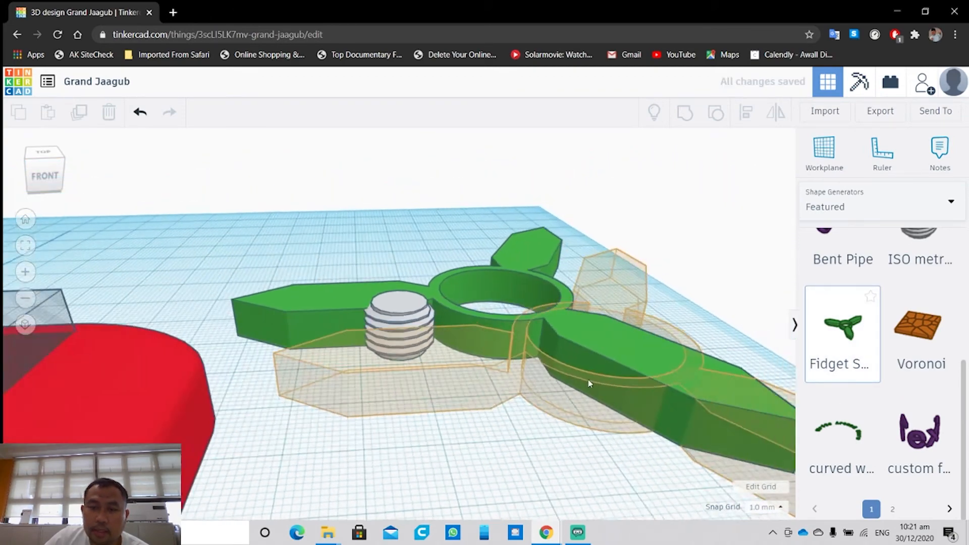
left_click(445, 422)
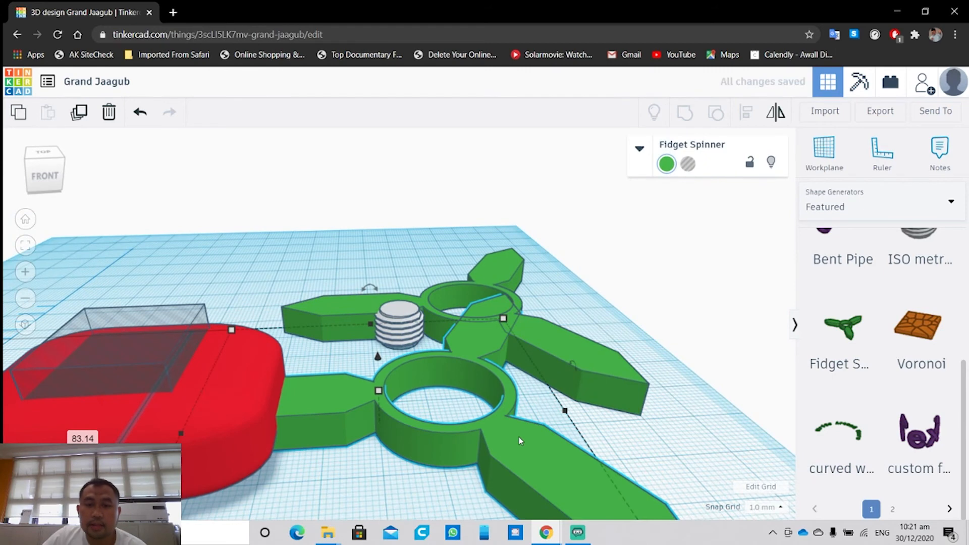
left_click(698, 376)
scroll(666, 414, "down", 2)
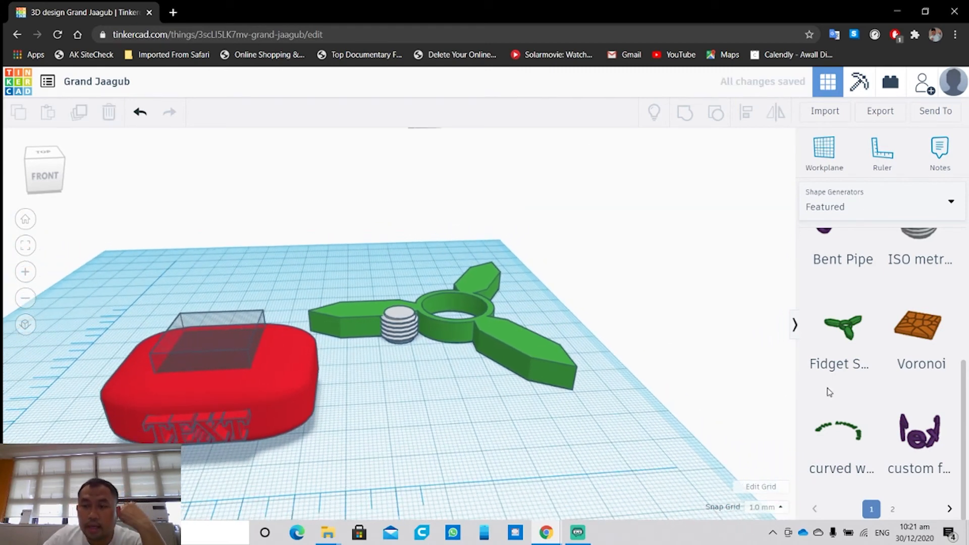
Look at the second page of the Featured shape generators and open the list of shape categories.
left_click(893, 509)
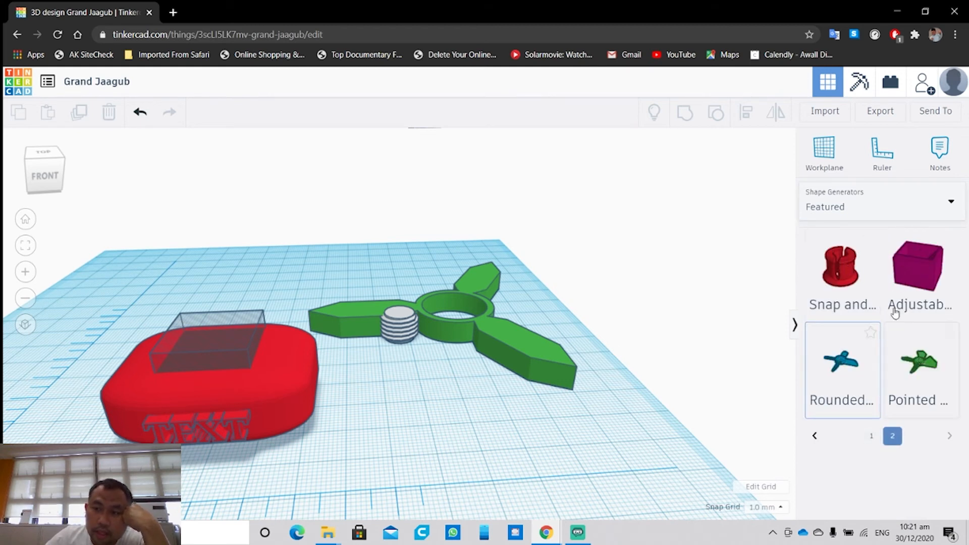
left_click(916, 196)
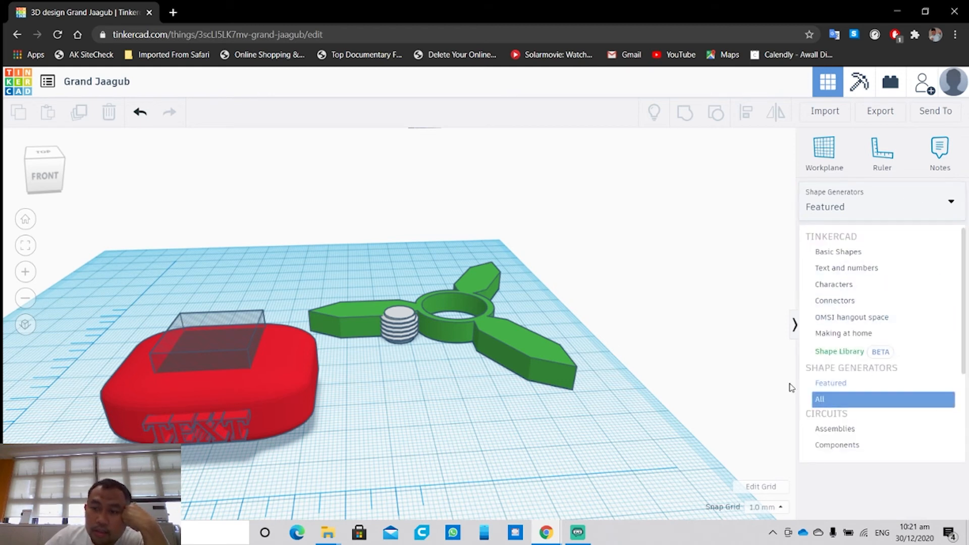
Select only the fidget spinner and the ISO metric thread and delete both from the workplane.
left_click_drag(297, 226, 600, 427)
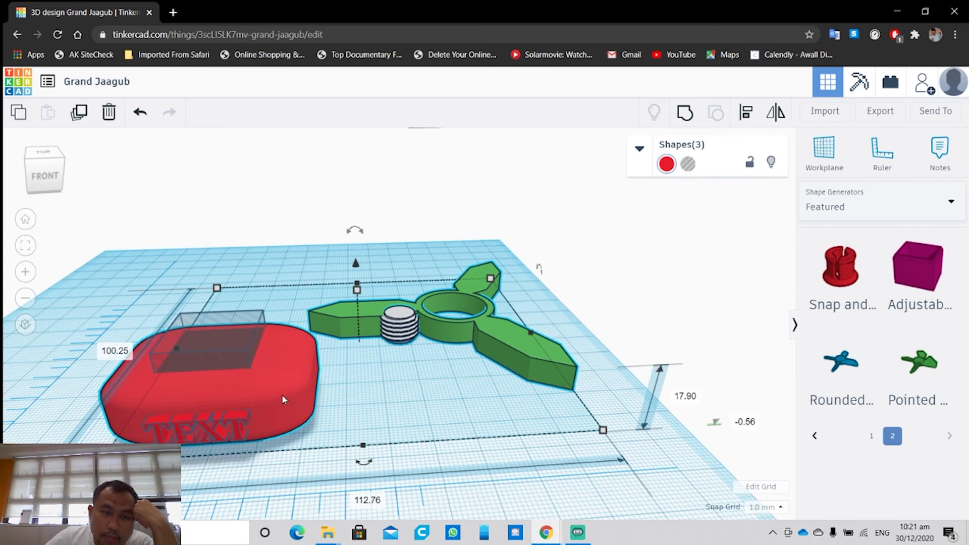
left_click(552, 326)
left_click(535, 351)
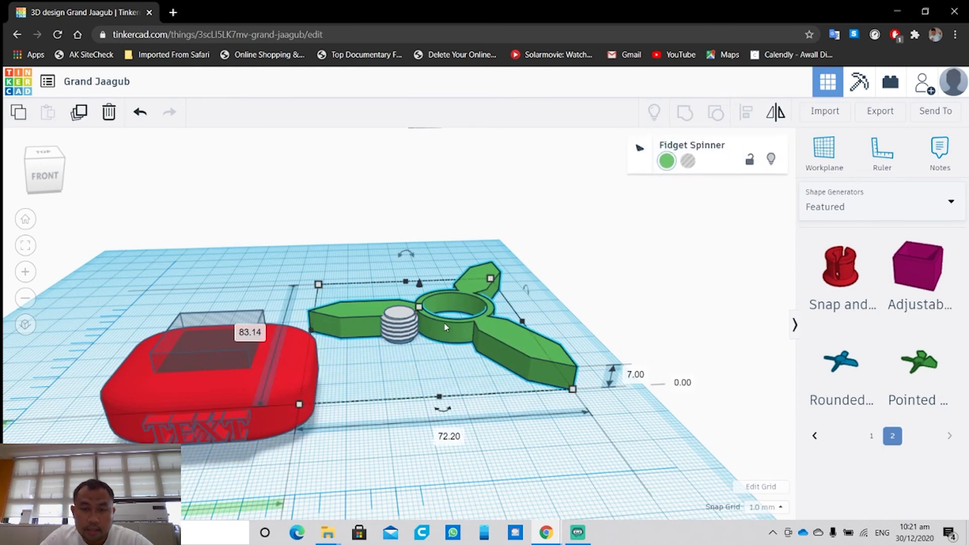
left_click(403, 328, "shift")
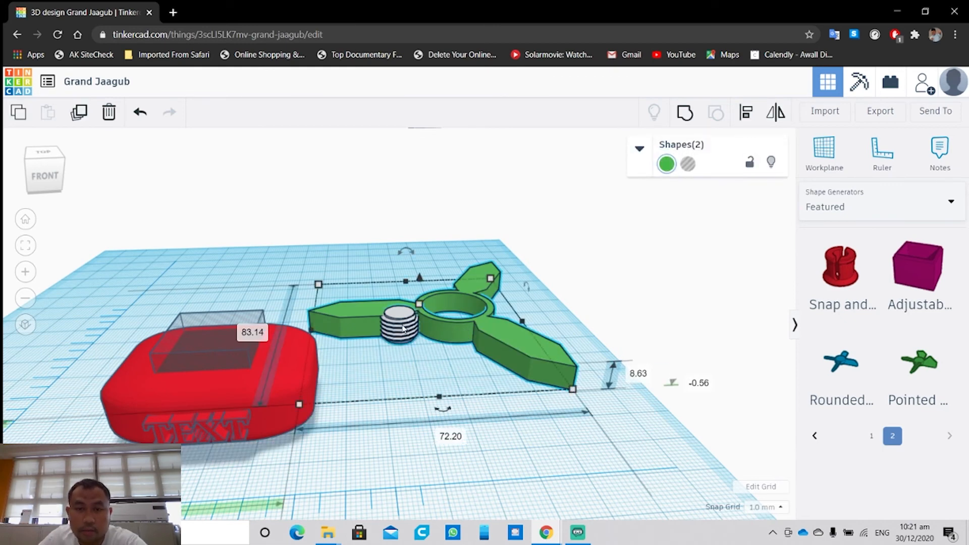
key("Delete")
Group the text, the rounded red block and the hole box into one shape with the pocket cut out.
left_click_drag(97, 307, 359, 474)
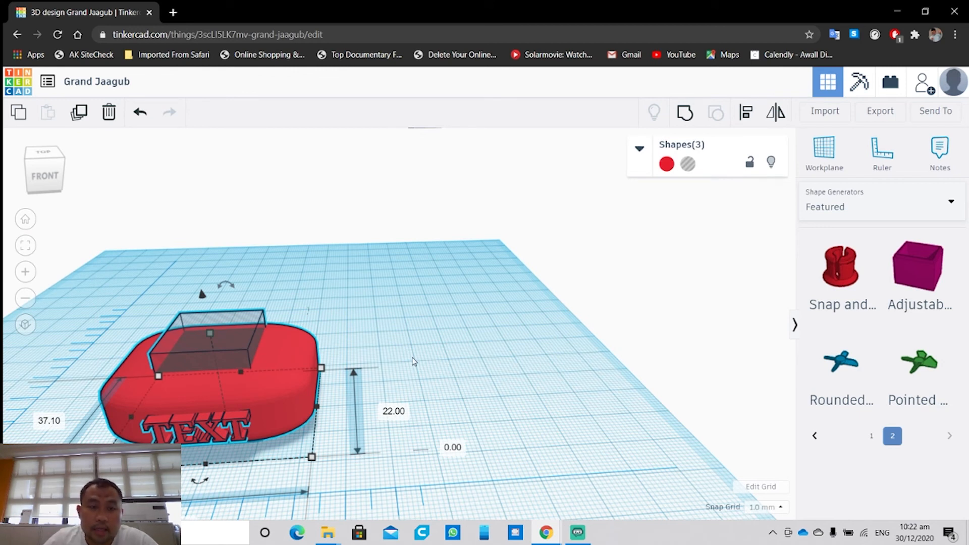
left_click(685, 112)
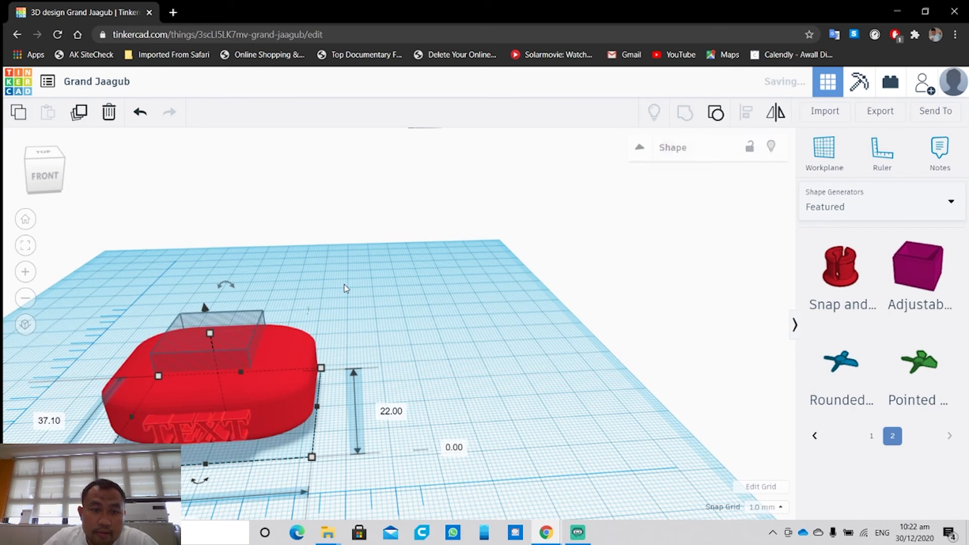
left_click(346, 288)
Fit the whole design in view and delete the stray shape lying far outside the workplane.
right_click_drag(407, 291, 494, 336)
left_click(21, 255)
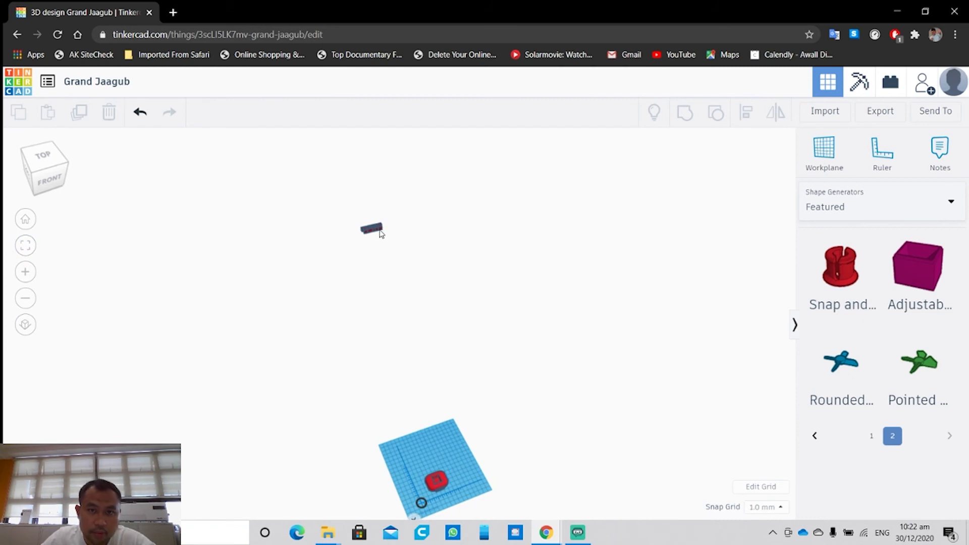
left_click(378, 233)
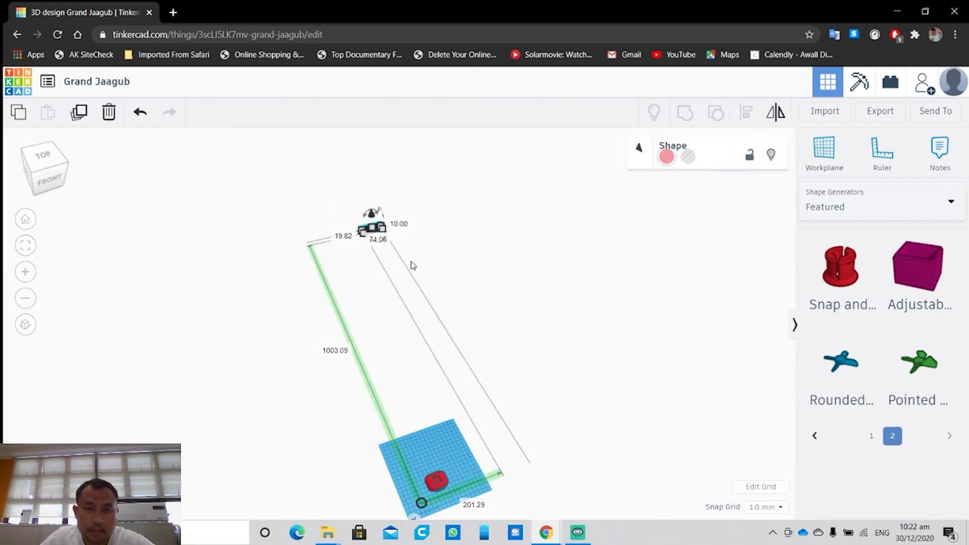
key("Delete")
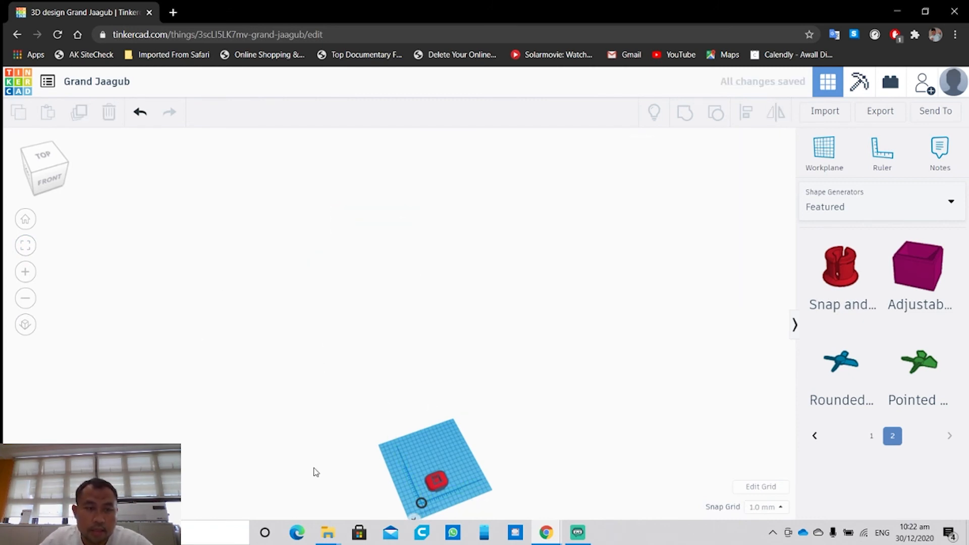
Check the grouped block up close, then export the selected shape as an STL file for 3D printing.
left_click(436, 486)
left_click(25, 245)
left_click(574, 244)
right_click_drag(574, 244, 448, 300)
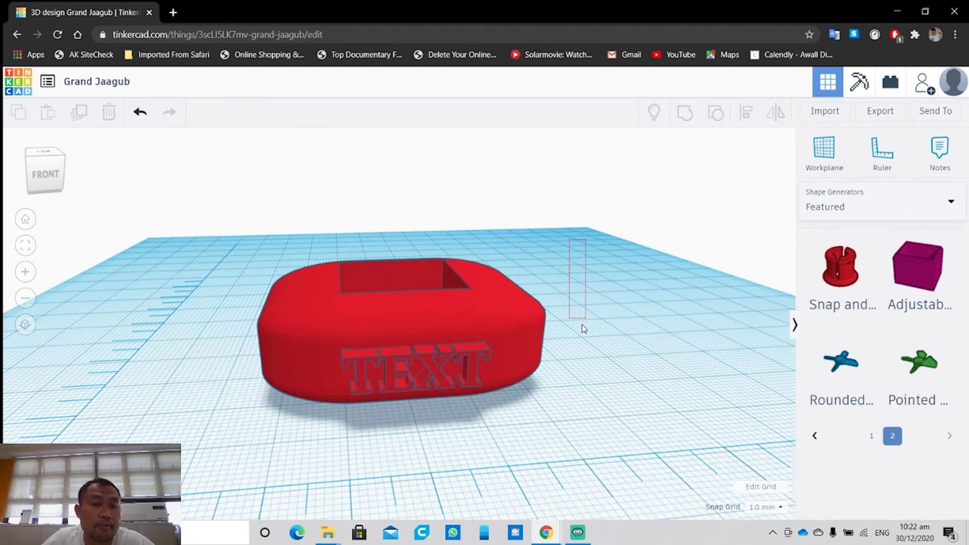
right_click_drag(601, 333, 563, 335)
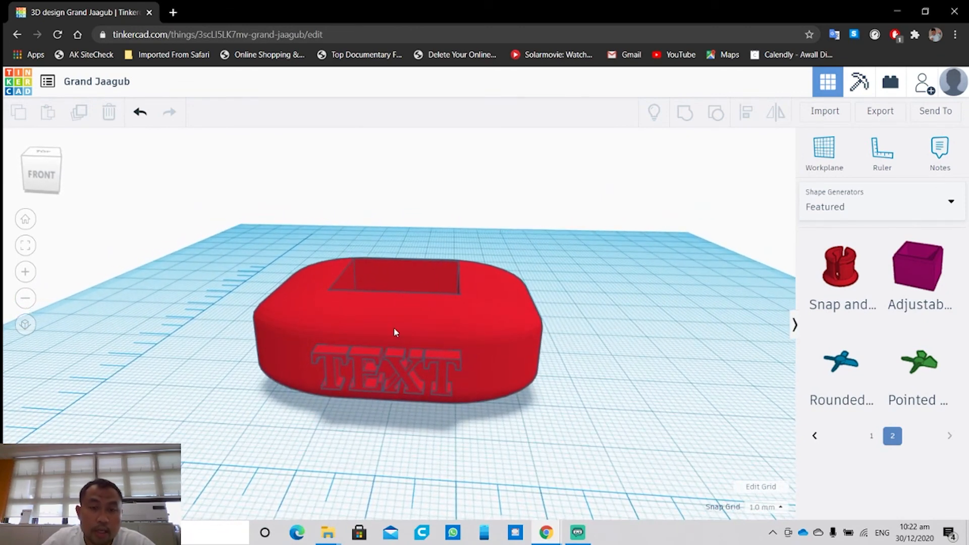
left_click(314, 322)
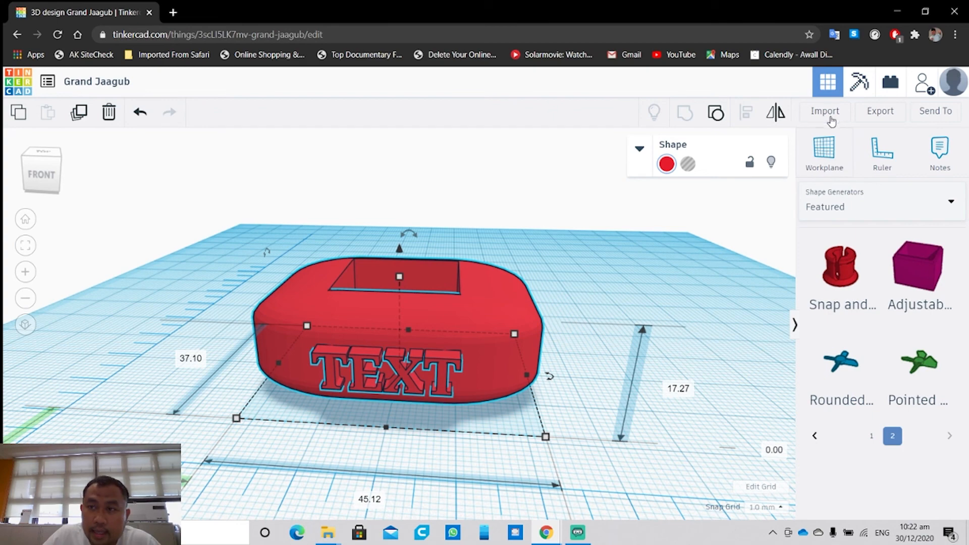
left_click(867, 115)
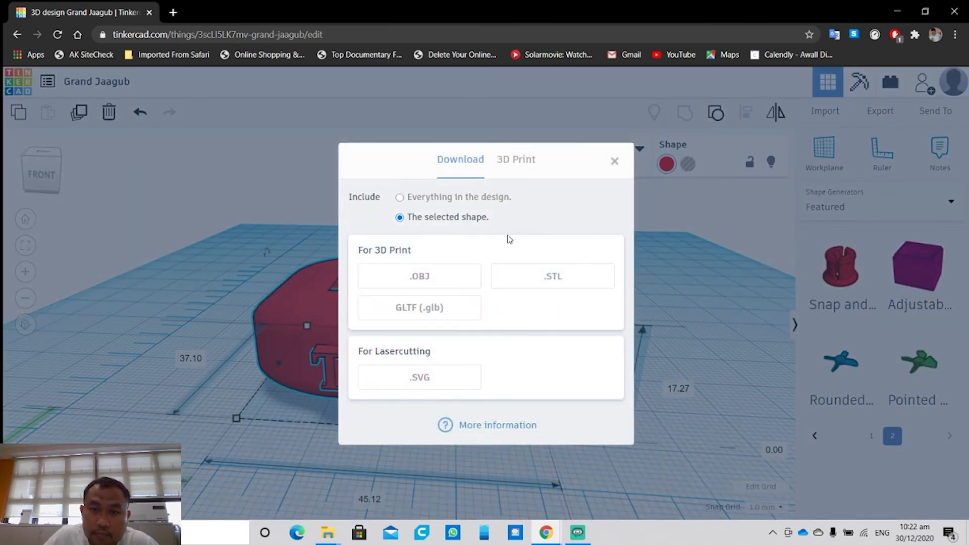
left_click(573, 285)
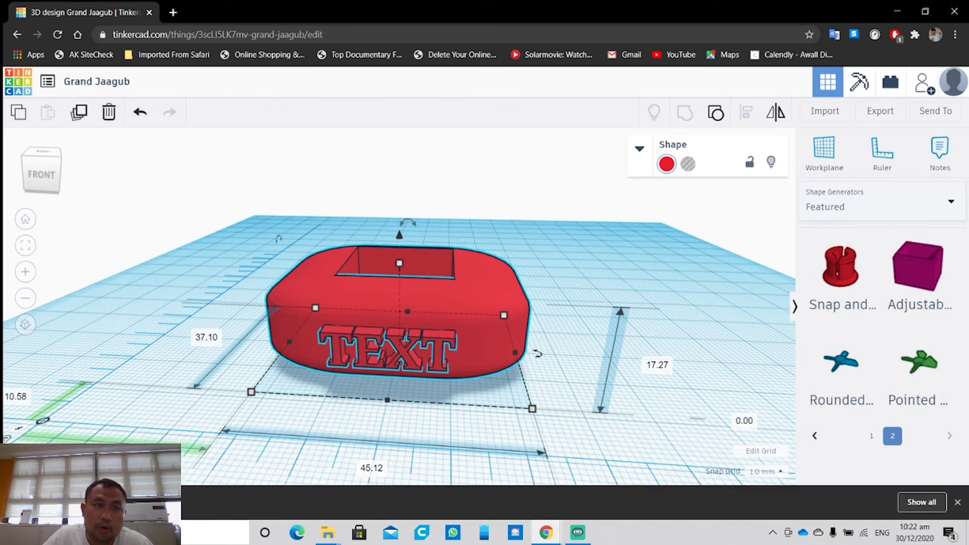
Rename the design to New and export the selected block as an STL file again.
left_click(119, 85)
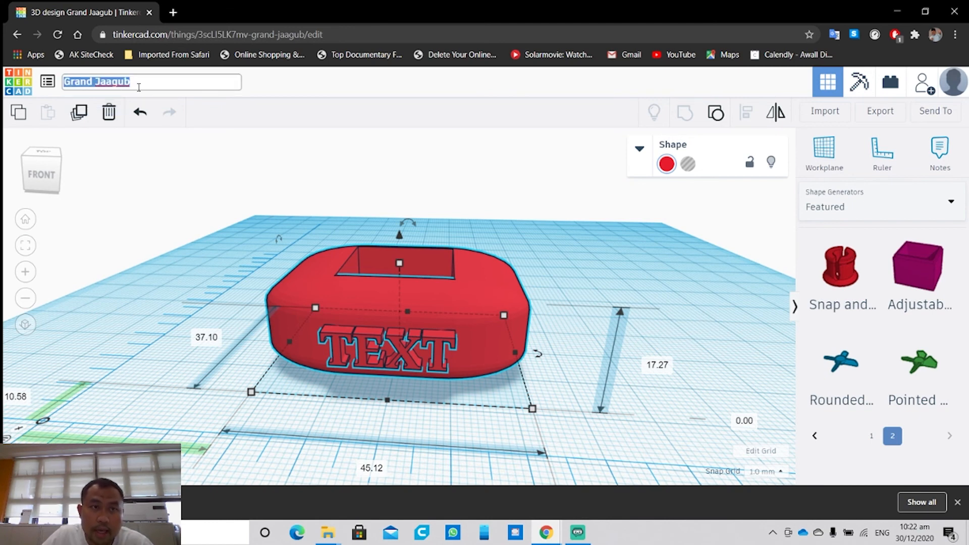
type("New")
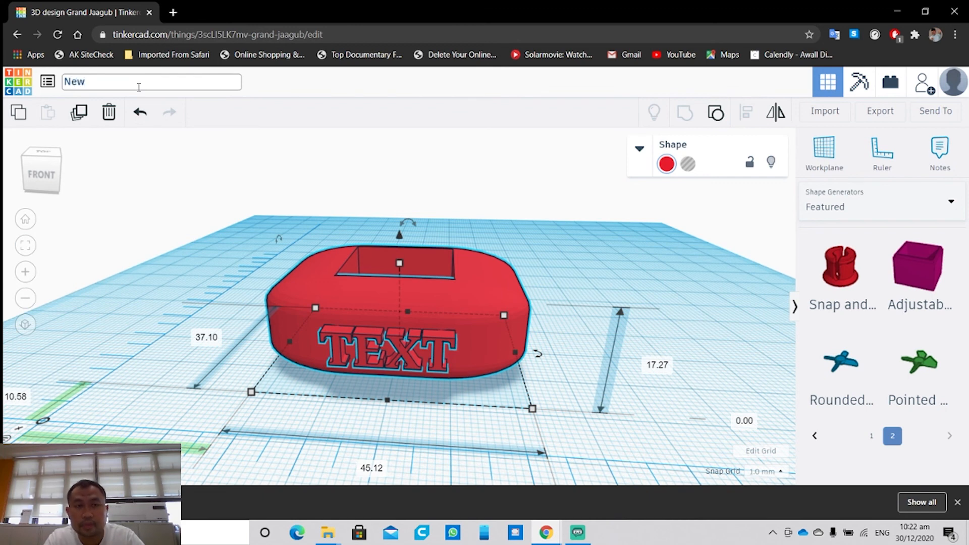
key("Return")
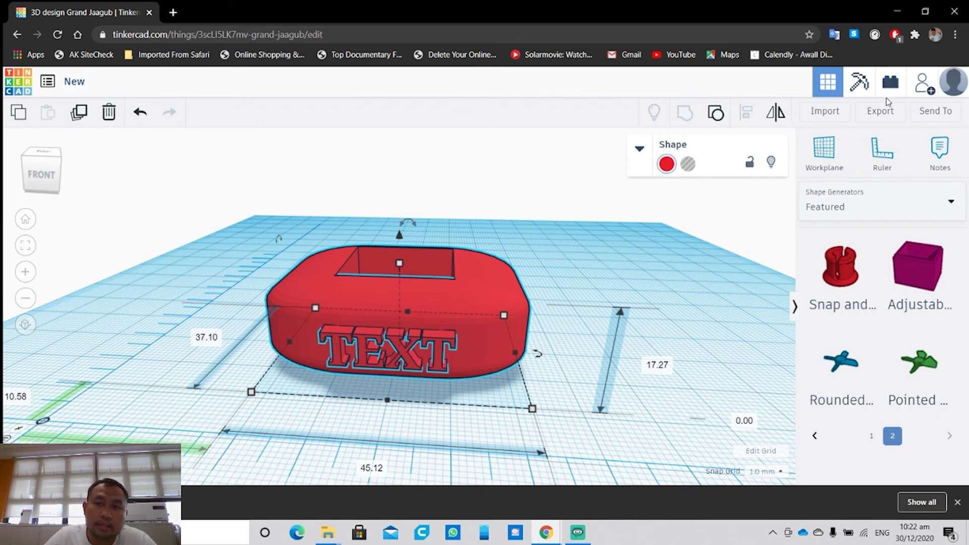
left_click(883, 114)
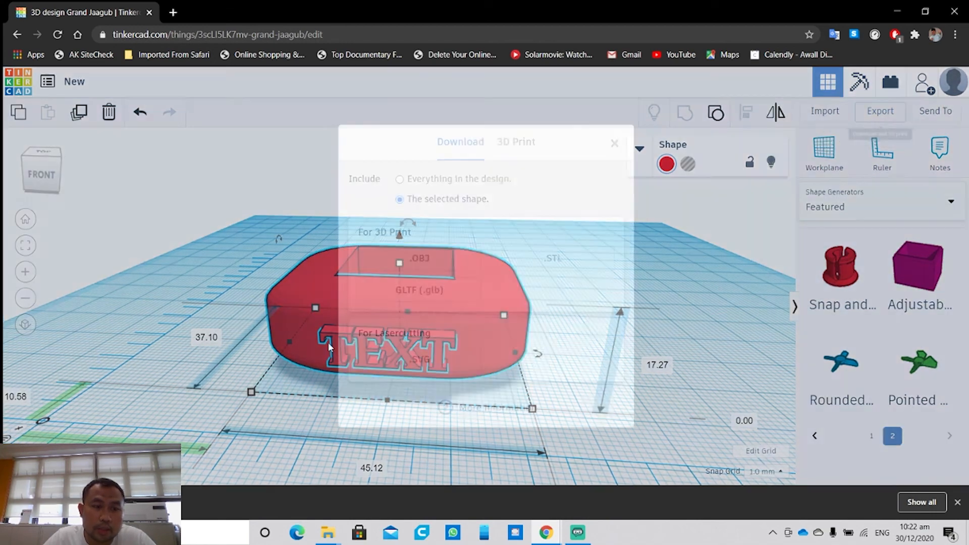
left_click(560, 262)
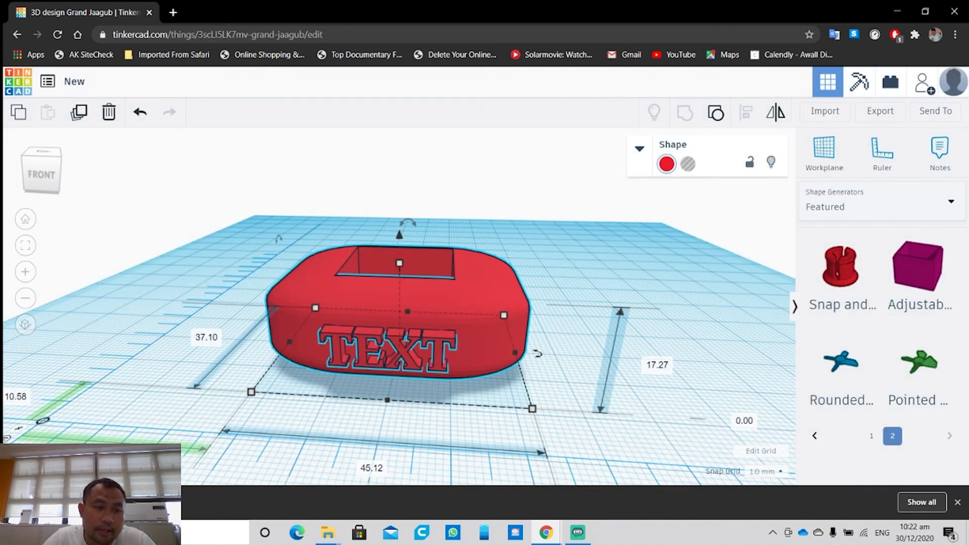